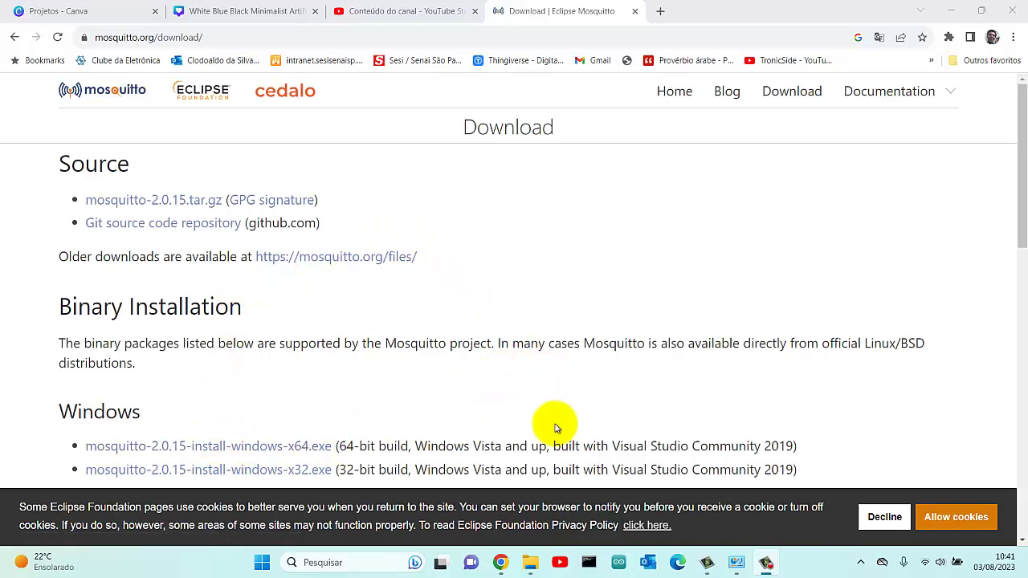
Step: Switch to File Explorer and open the mosquitto folder inside Arquivos de Programas
left_click(530, 561)
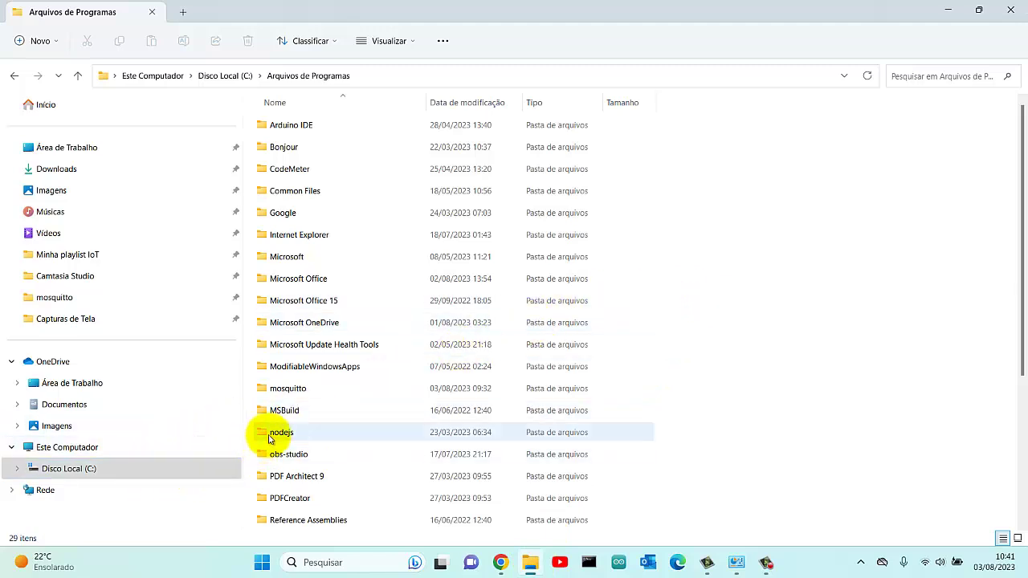
mouse_move(274, 394)
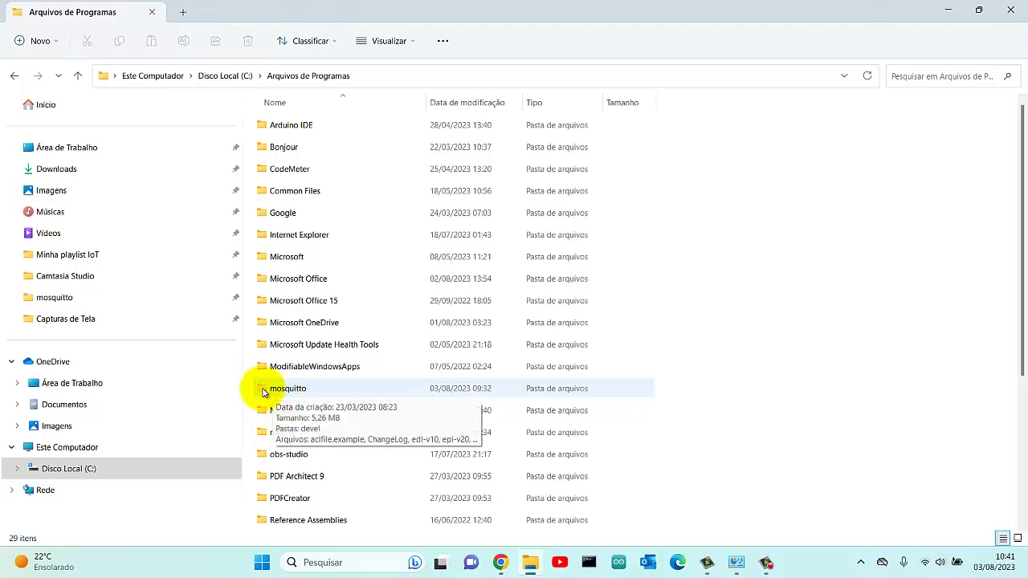
double_click(291, 388)
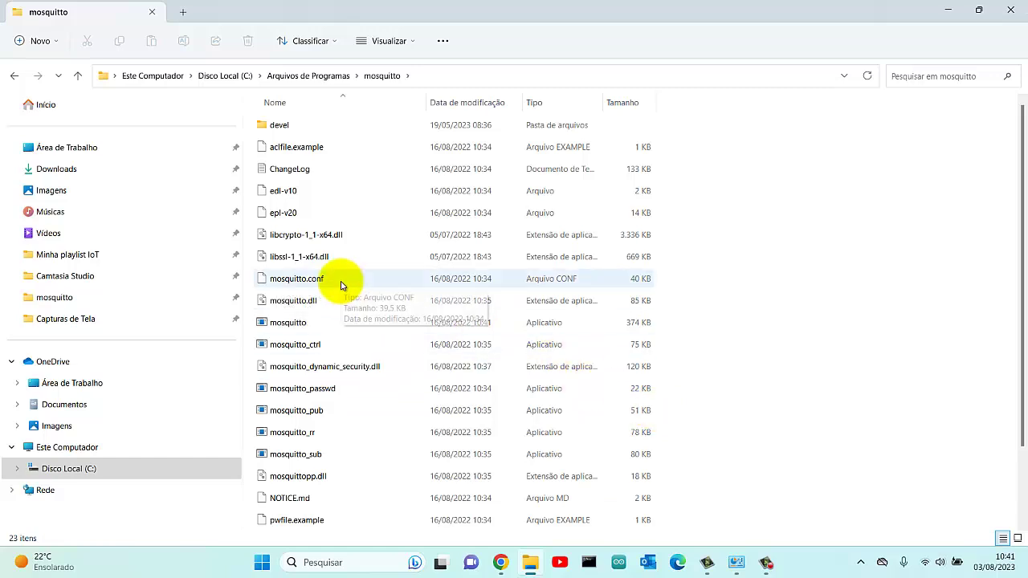
Step: Launch Bloco de notas with administrator rights
left_click(363, 563)
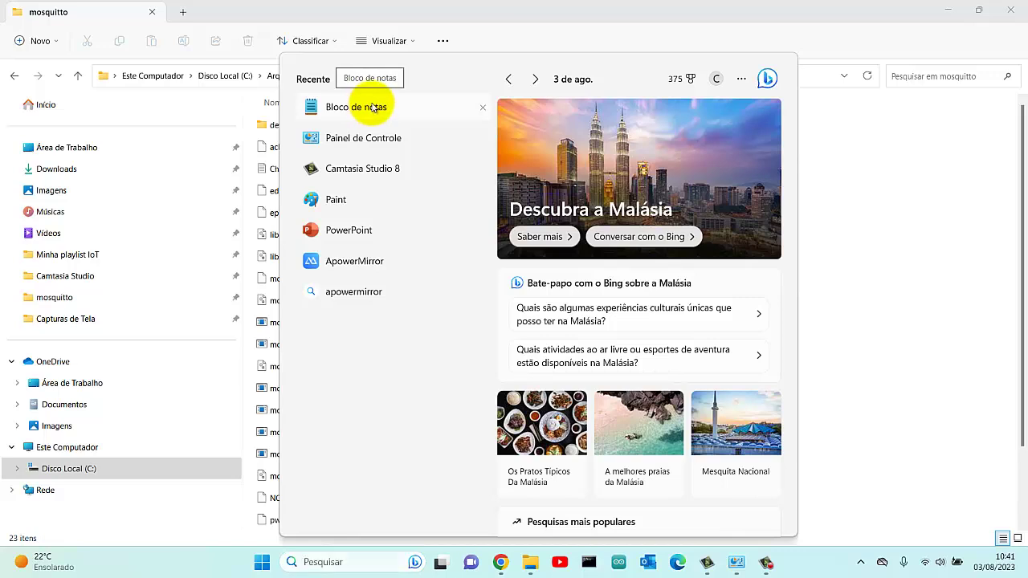
right_click(375, 107)
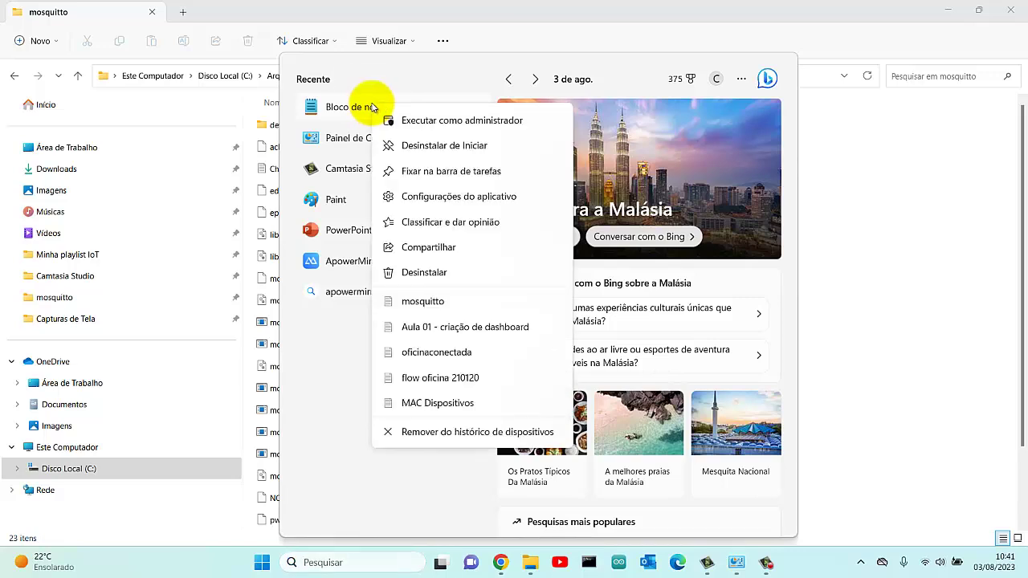
left_click(415, 125)
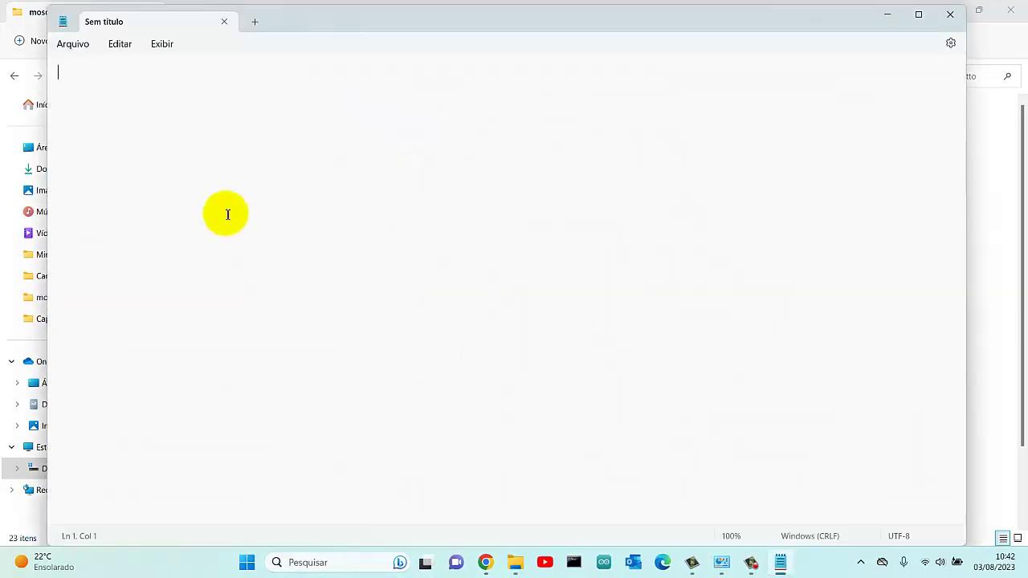
Step: Start opening a file and browse to the mosquitto folder under Disco Local (C:), Arquivos de Programas
left_click(78, 46)
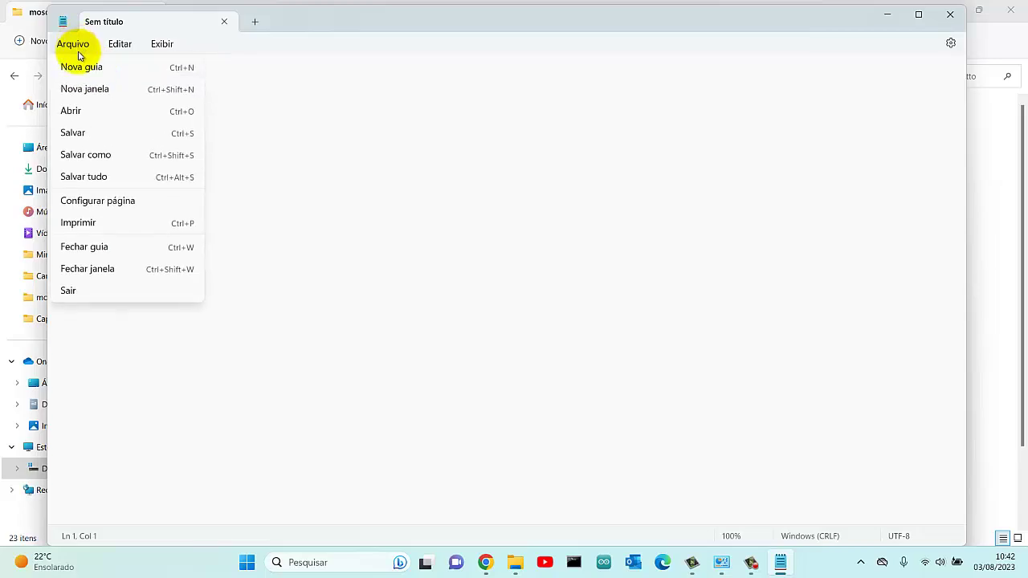
left_click(80, 114)
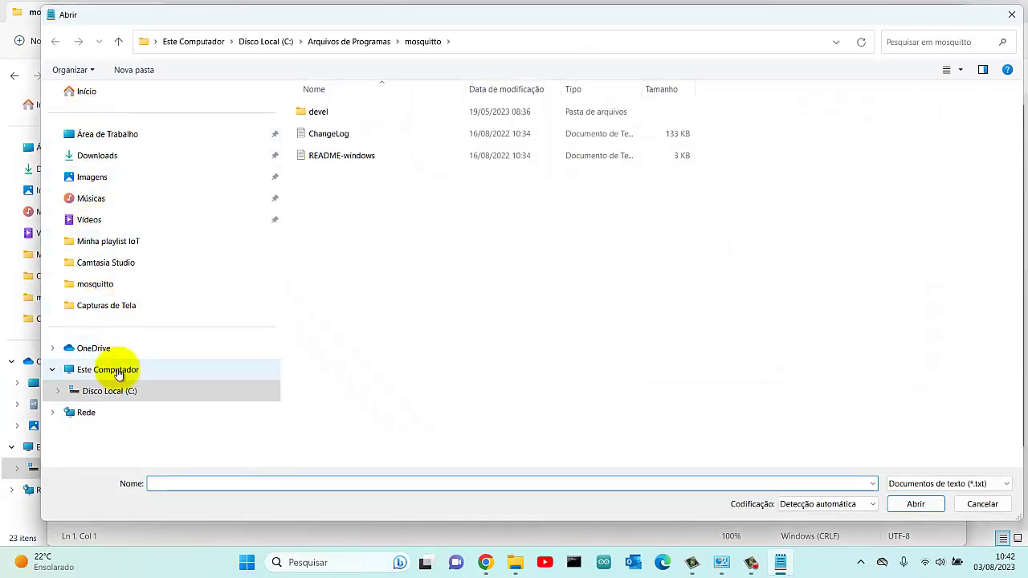
left_click(112, 393)
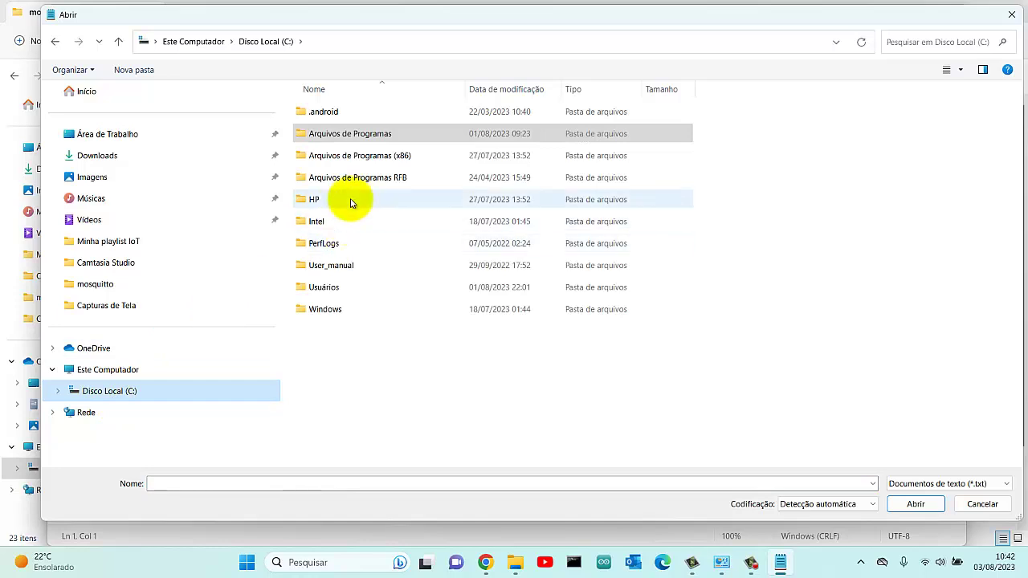
double_click(339, 135)
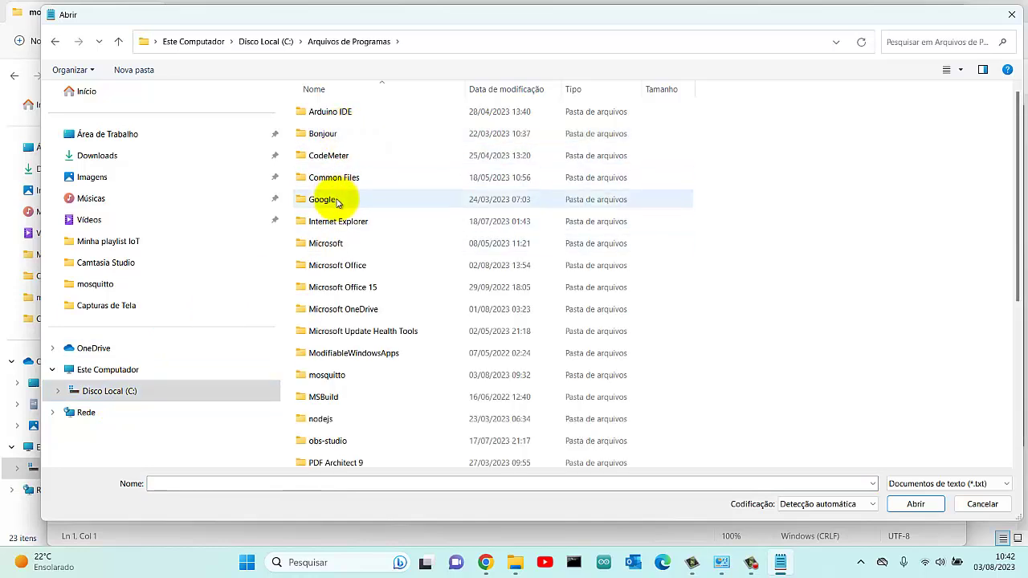
double_click(329, 374)
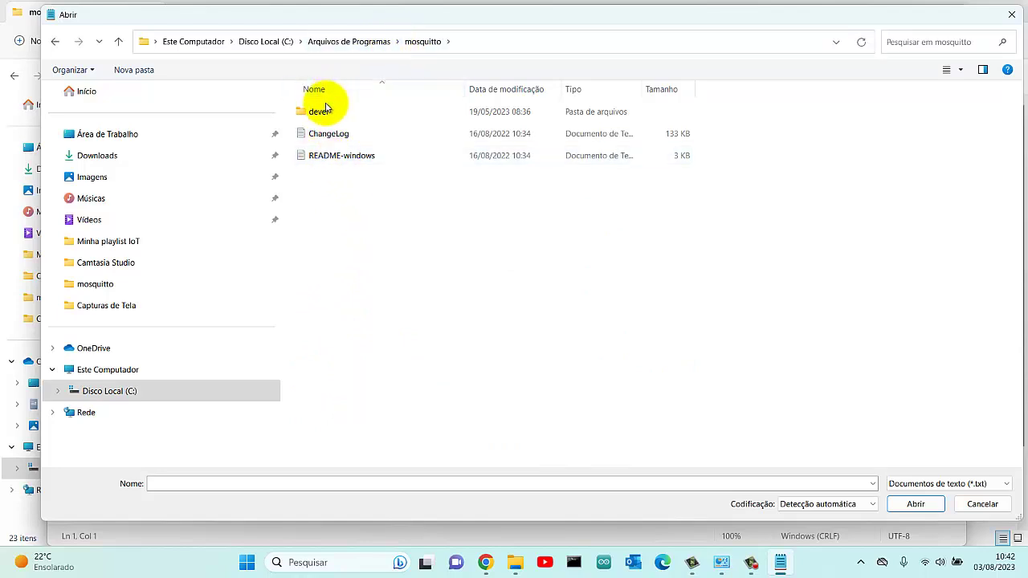
left_click(358, 42)
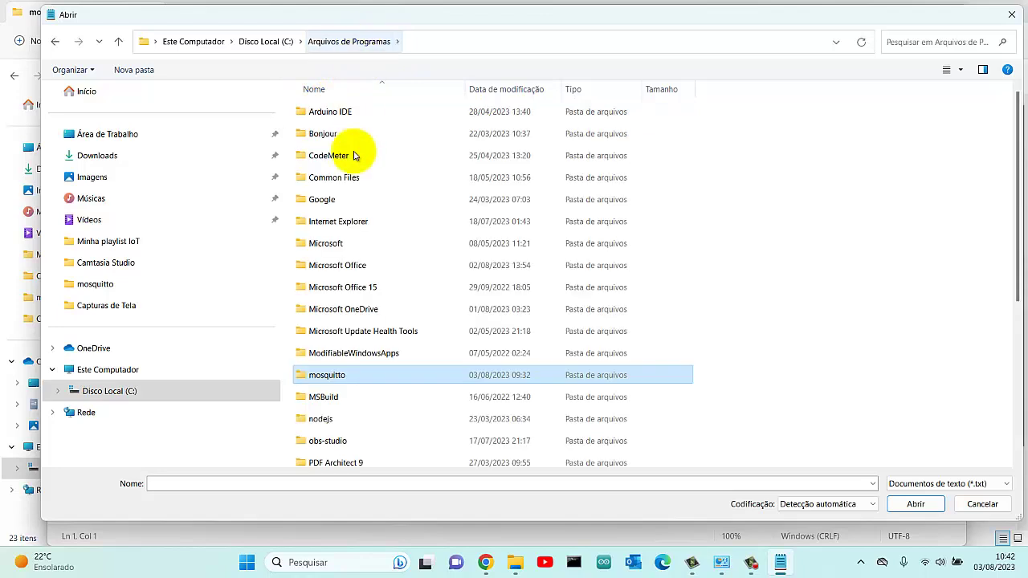
double_click(332, 383)
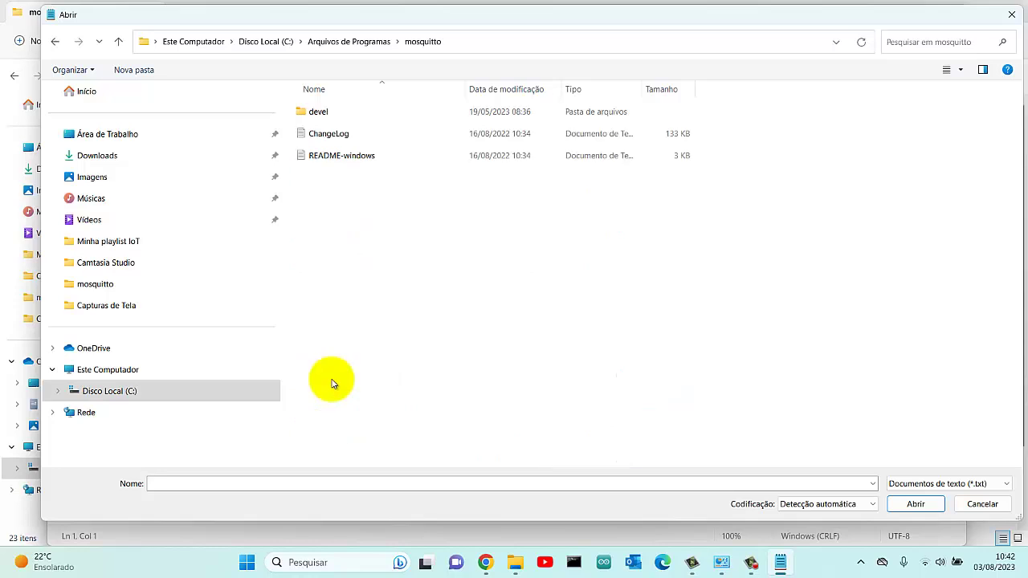
double_click(307, 113)
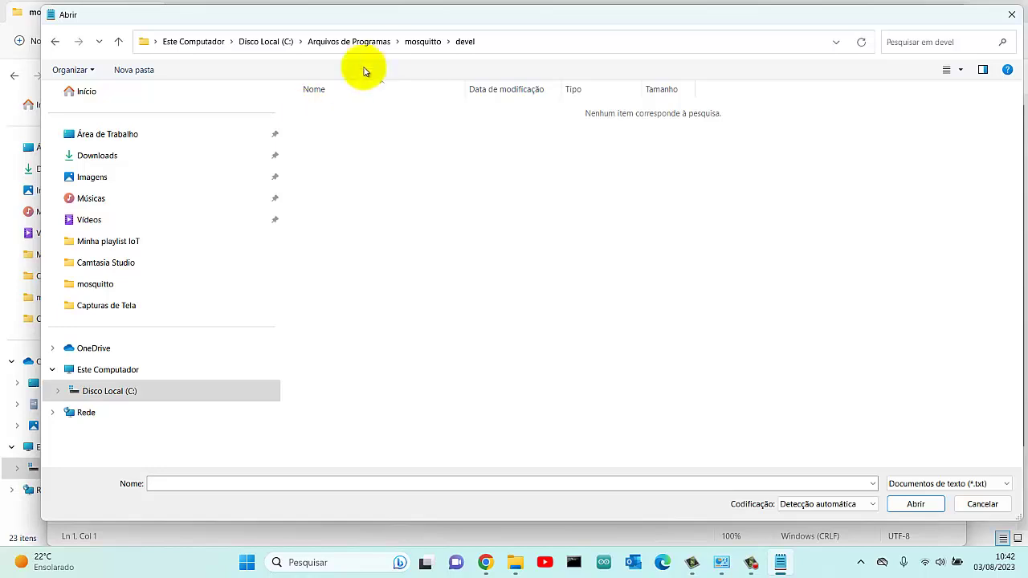
left_click(422, 40)
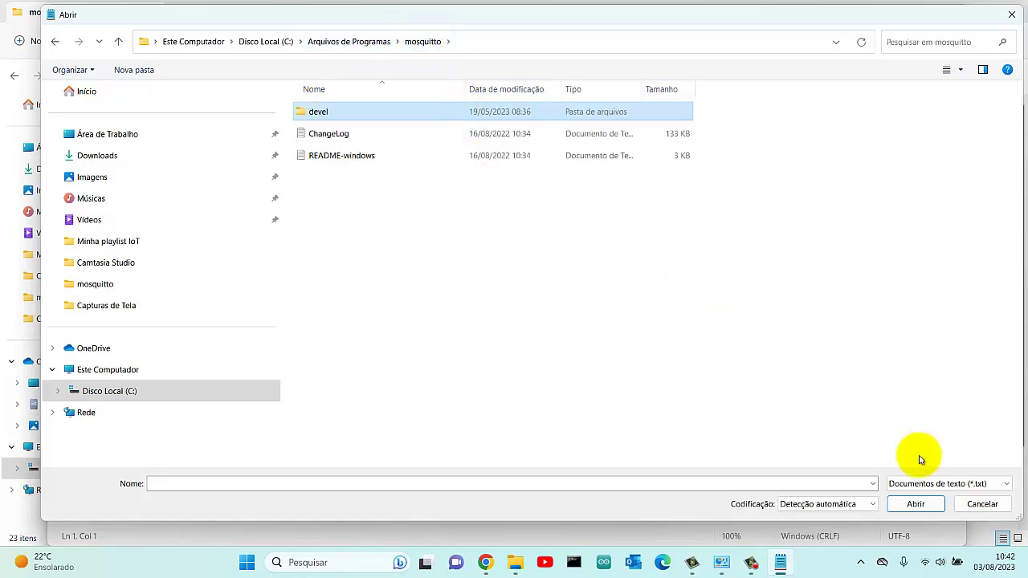
Step: Set the file type filter to Todos os arquivos and open mosquitto.conf from the mosquitto folder
left_click(991, 483)
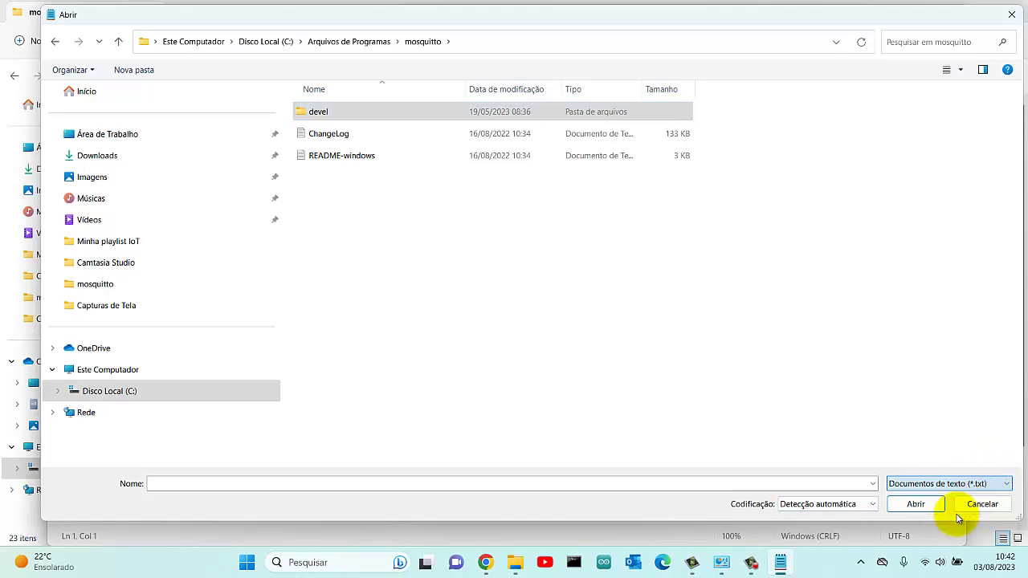
left_click(941, 497)
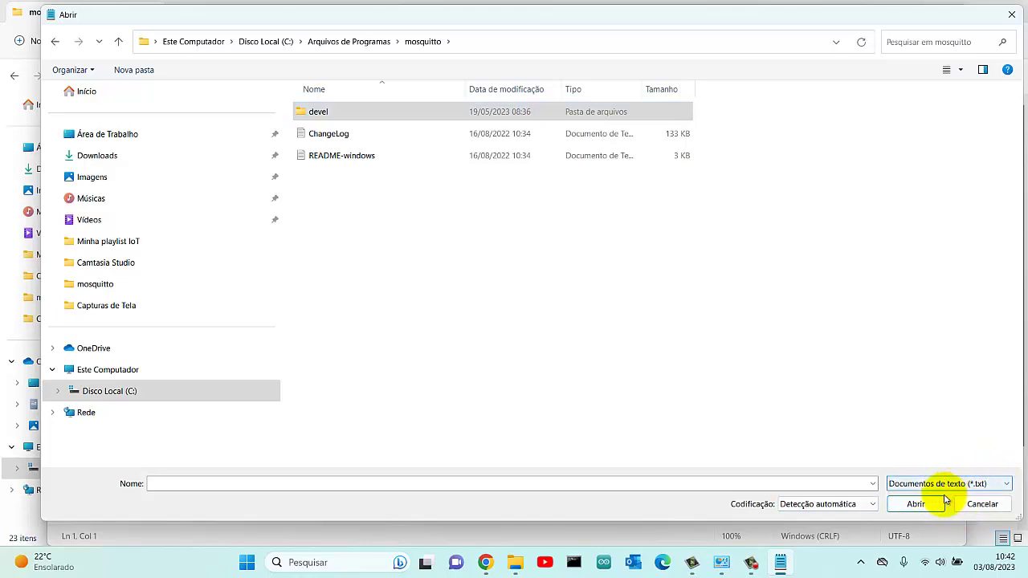
left_click(962, 486)
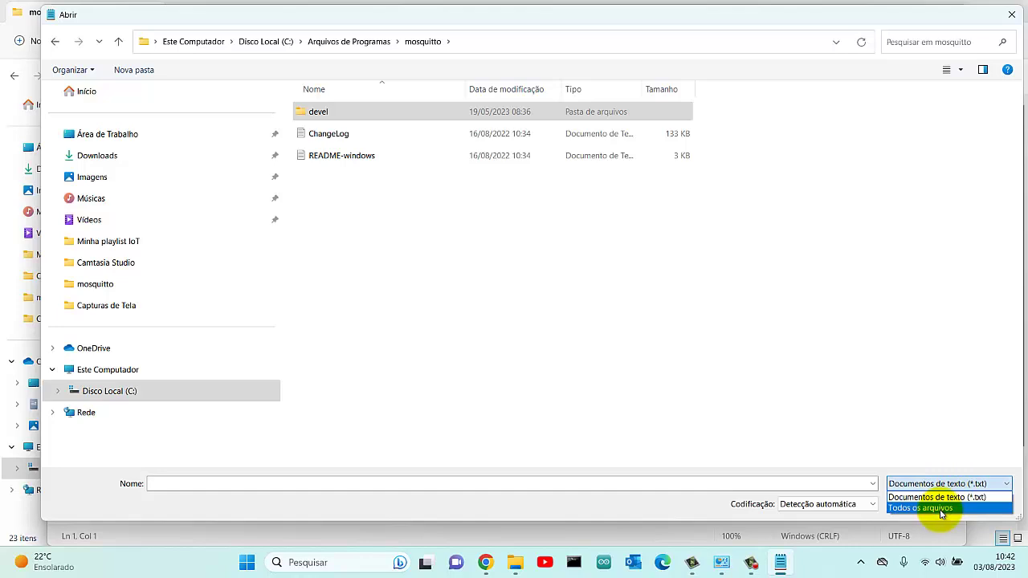
left_click(936, 507)
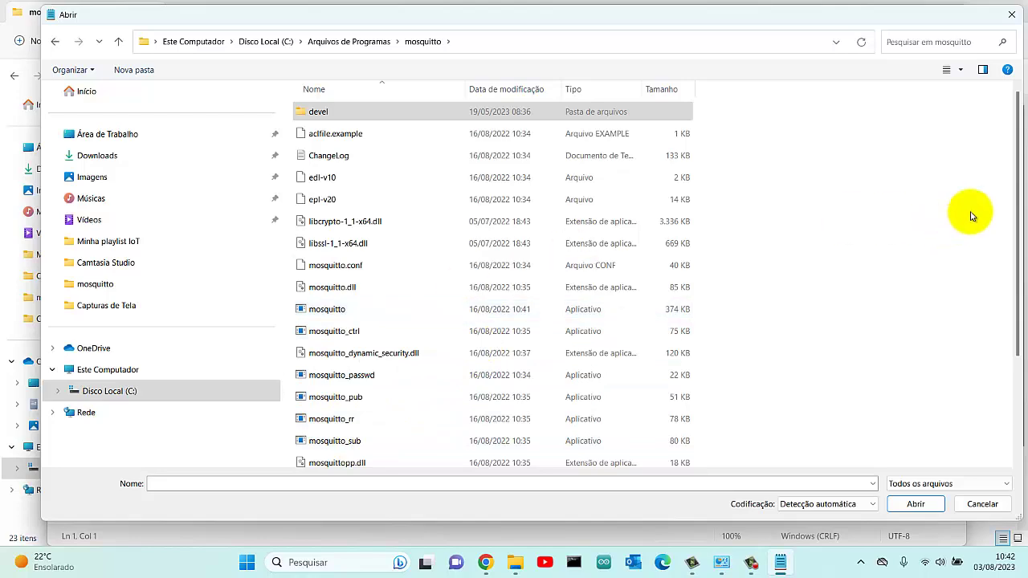
left_click_drag(1019, 189, 1024, 254)
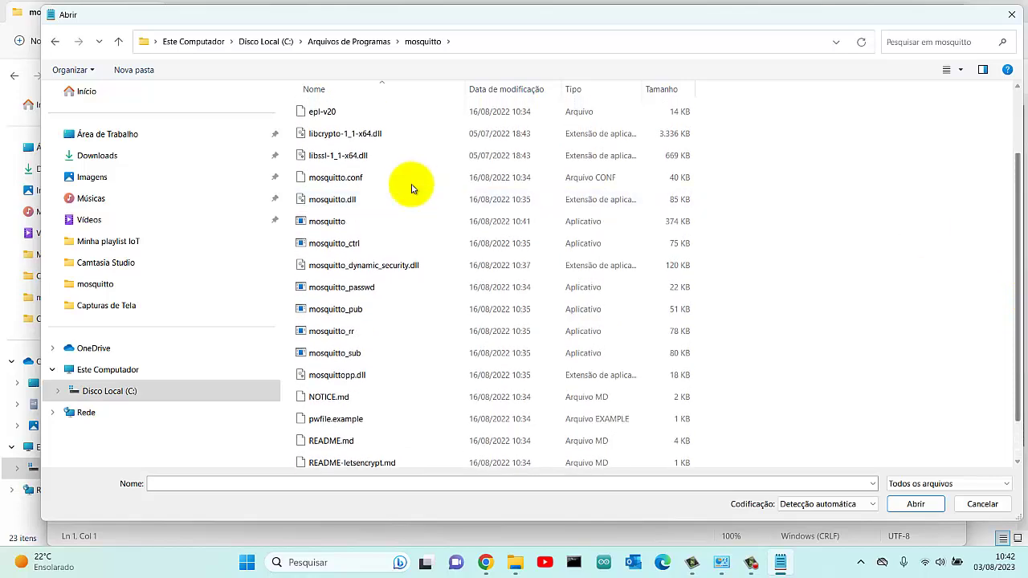
left_click(378, 184)
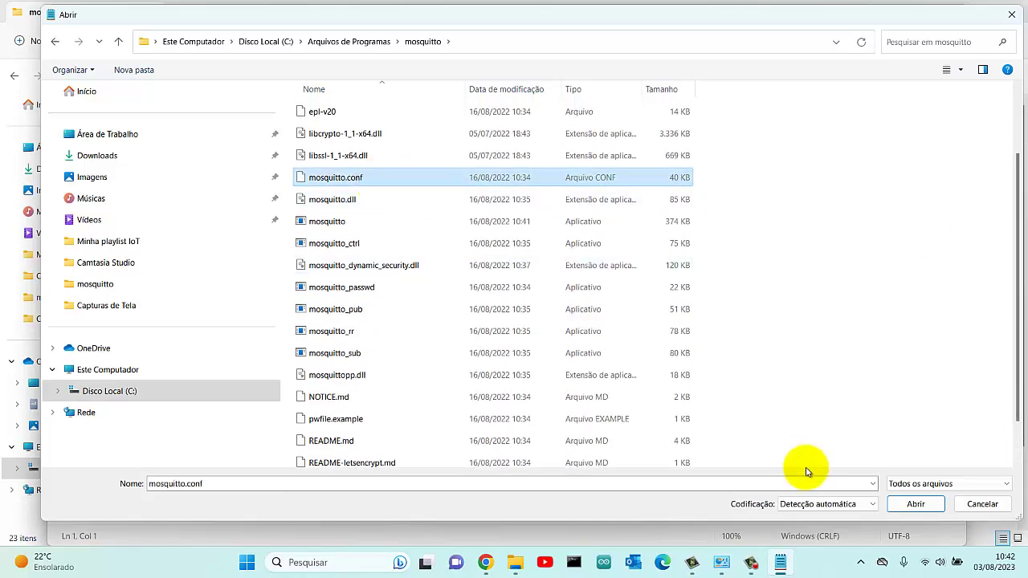
left_click(916, 504)
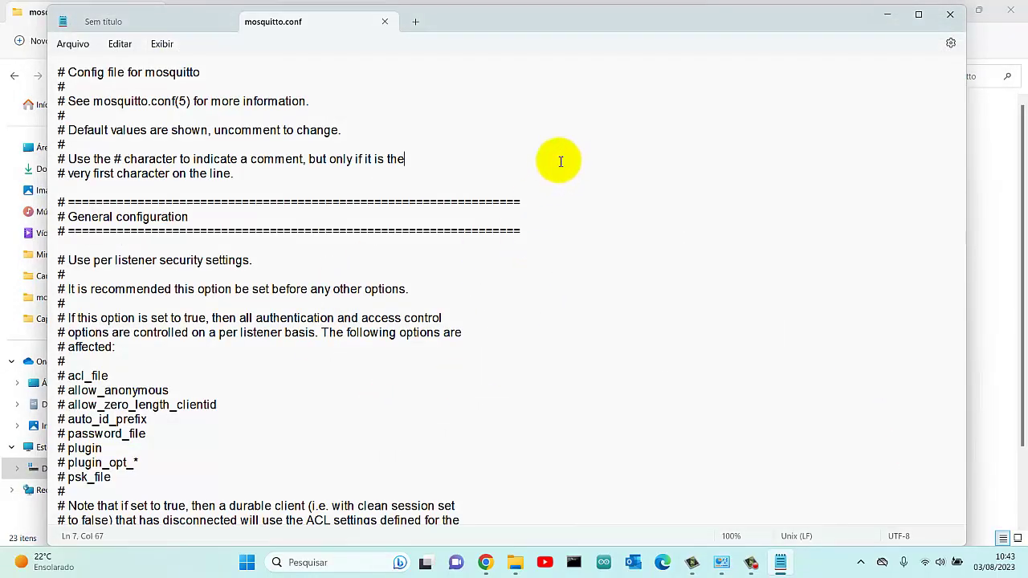
Step: Find "anonymous" in mosquitto.conf, then uncomment the allow_anonymous line in the Security section and set it to true
key("ctrl+f")
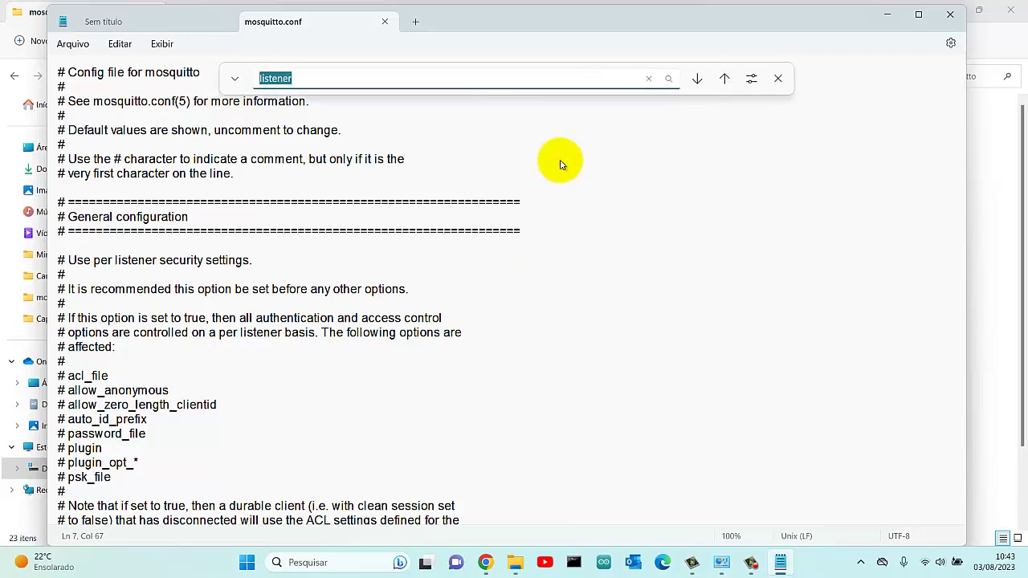
key("BackSpace")
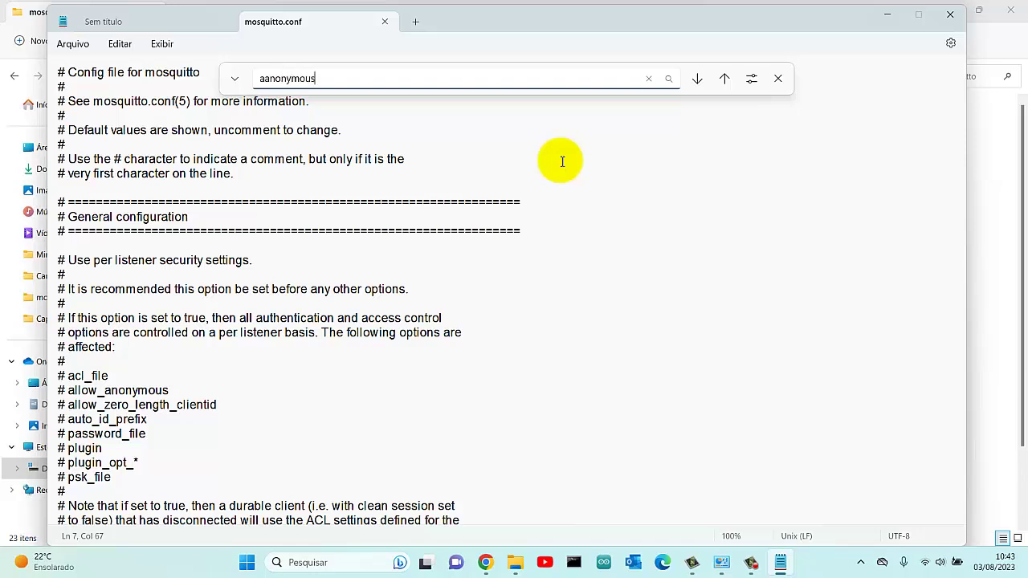
key("Return")
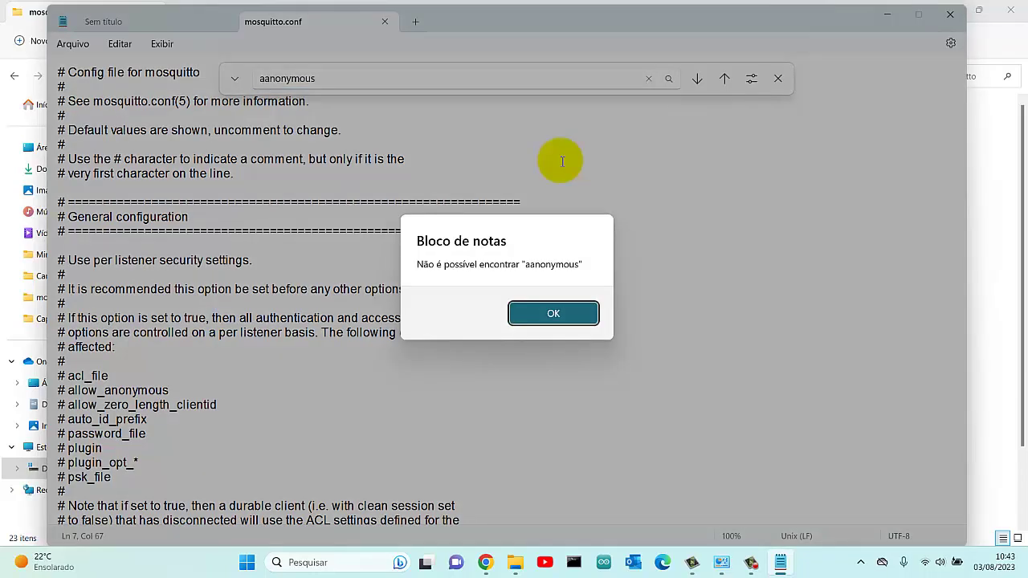
left_click(522, 310)
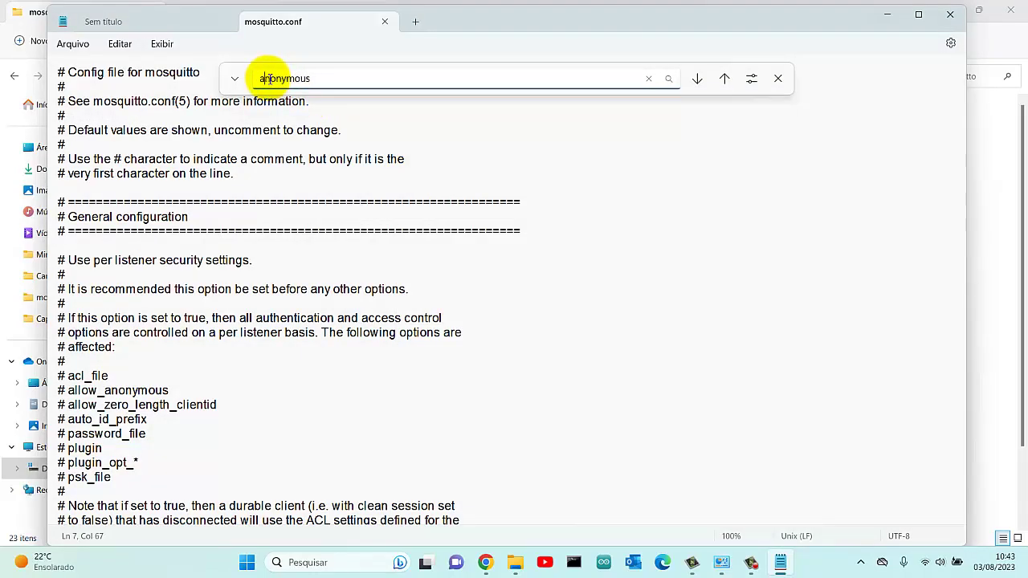
key("Return")
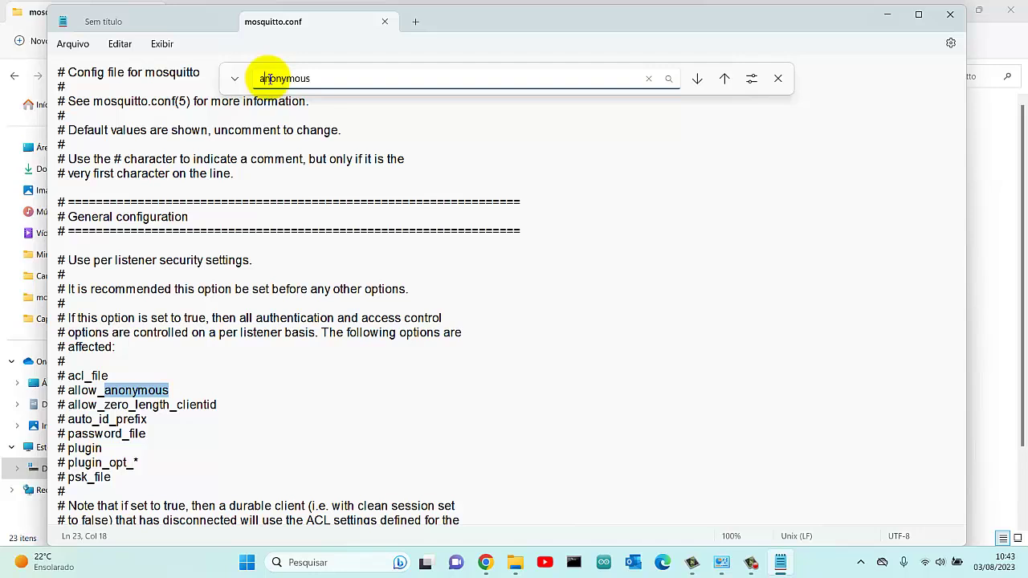
key("Return")
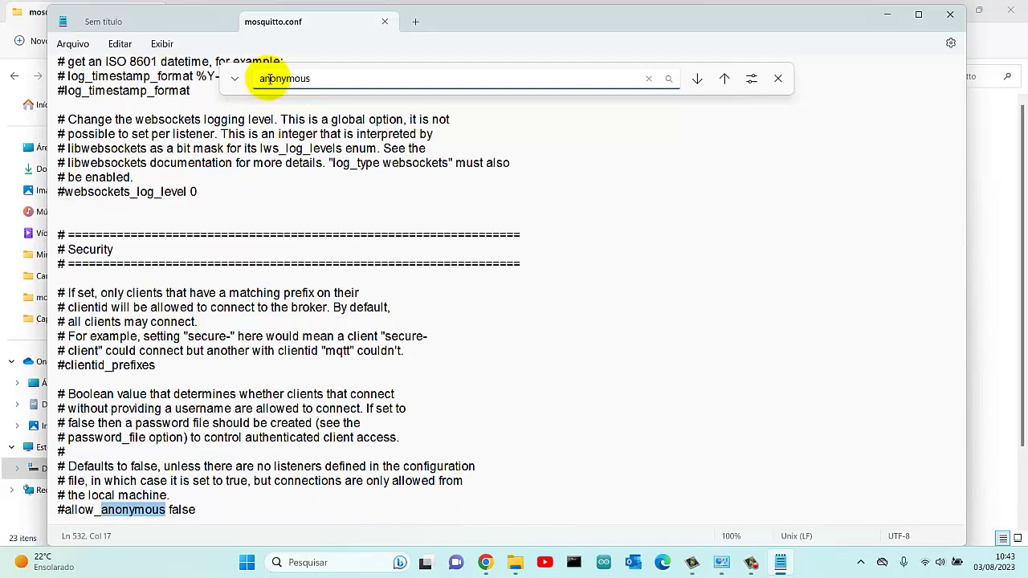
left_click(230, 512)
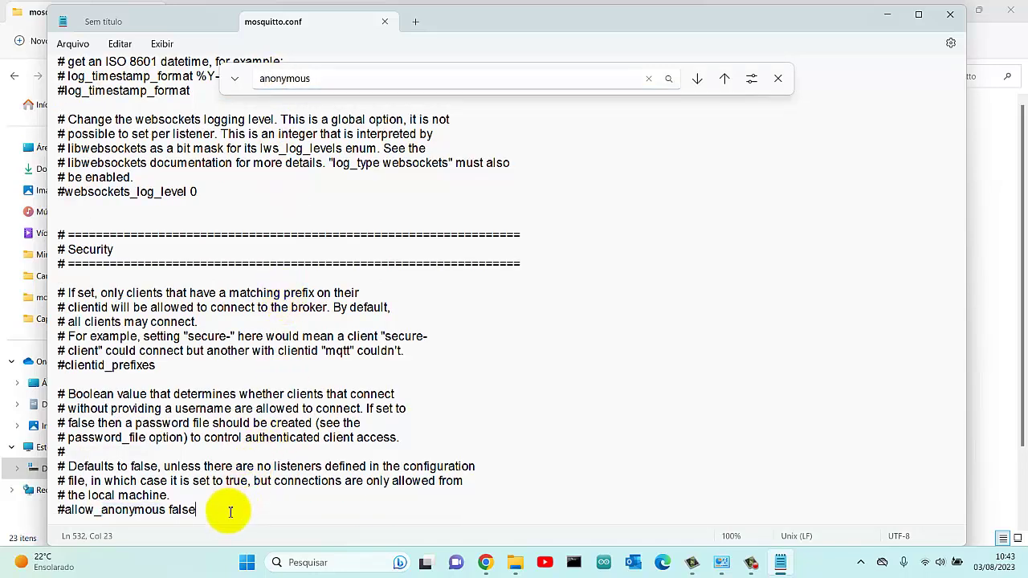
double_click(171, 514)
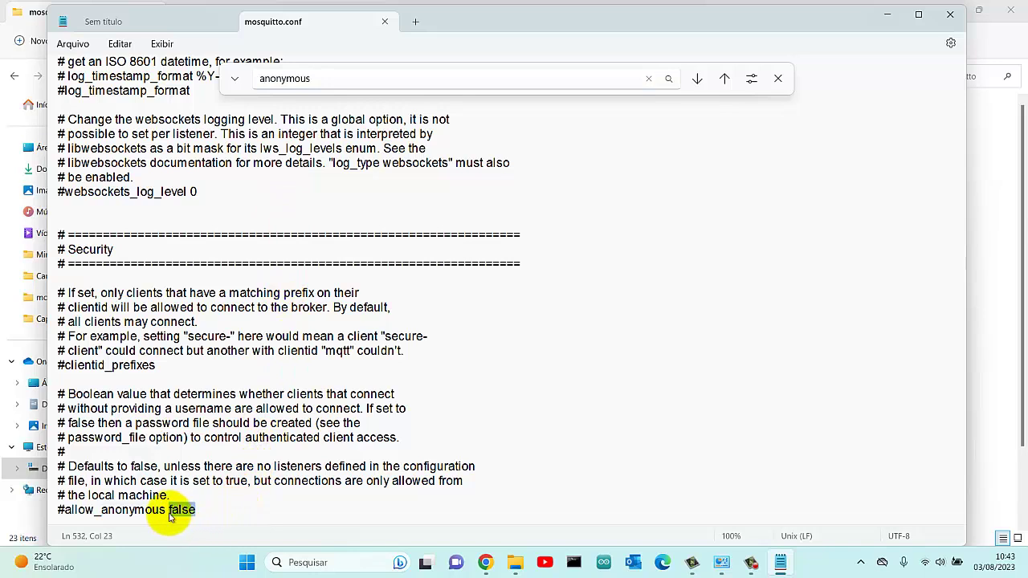
type("tru")
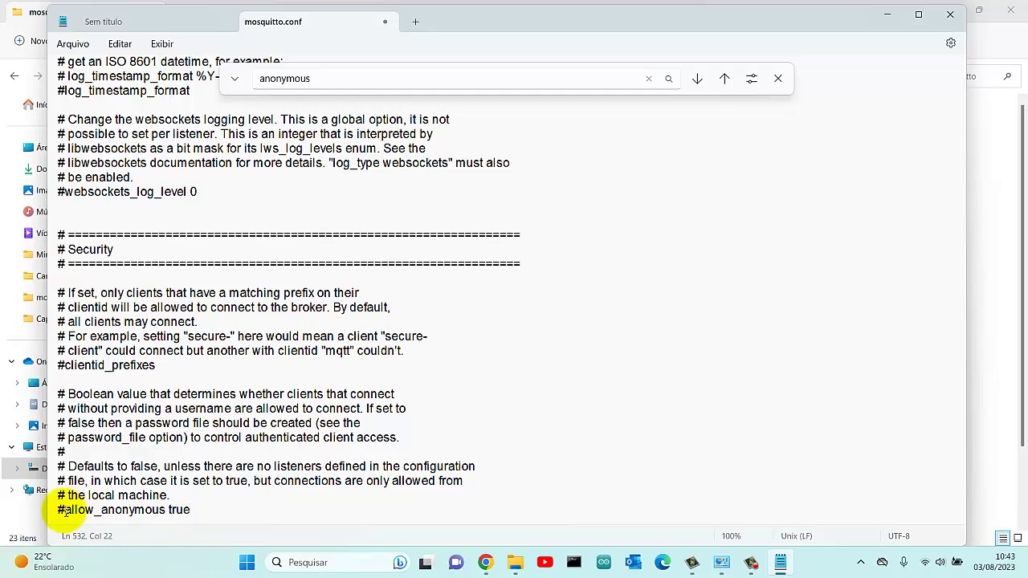
key("BackSpace")
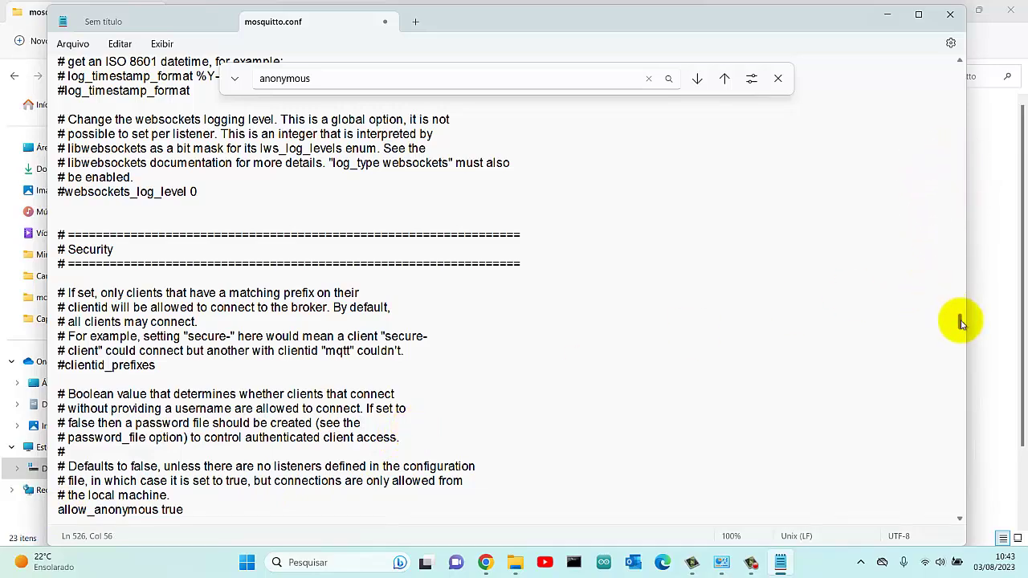
Step: Find "listener" in mosquitto.conf and change the commented listener line in the Listeners section to "listener 1883 0.0.0.0"
scroll(954, 234, "up", 4)
scroll(954, 234, "up", 15)
left_click(544, 81)
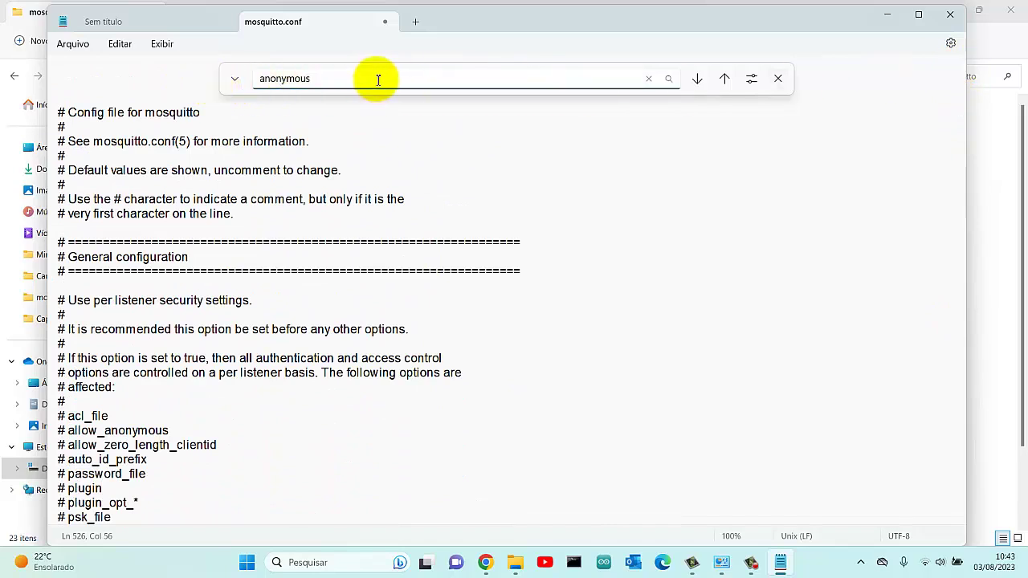
left_click_drag(376, 79, 250, 86)
key("BackSpace")
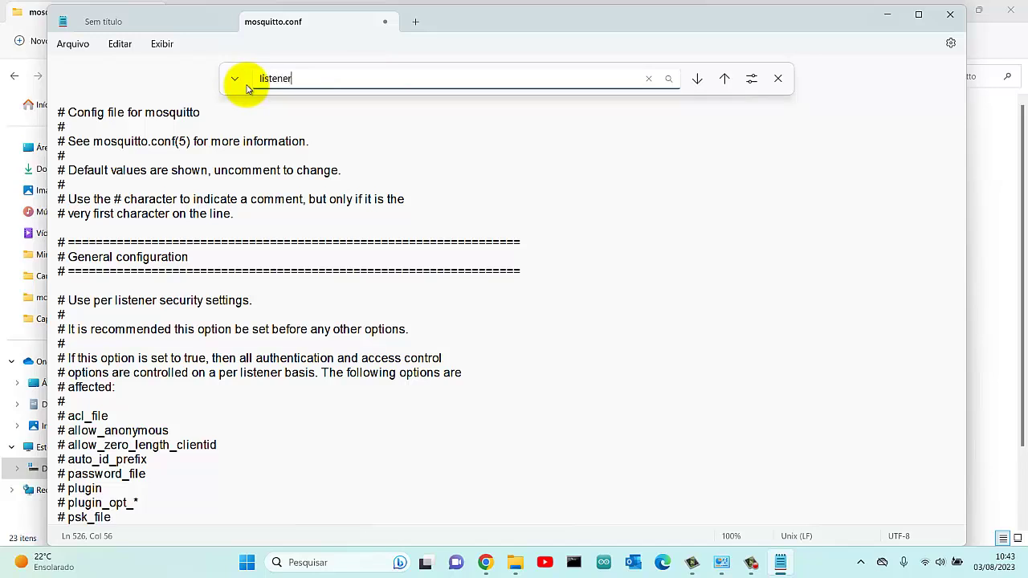
key("Return")
key("Return")
key("Return")
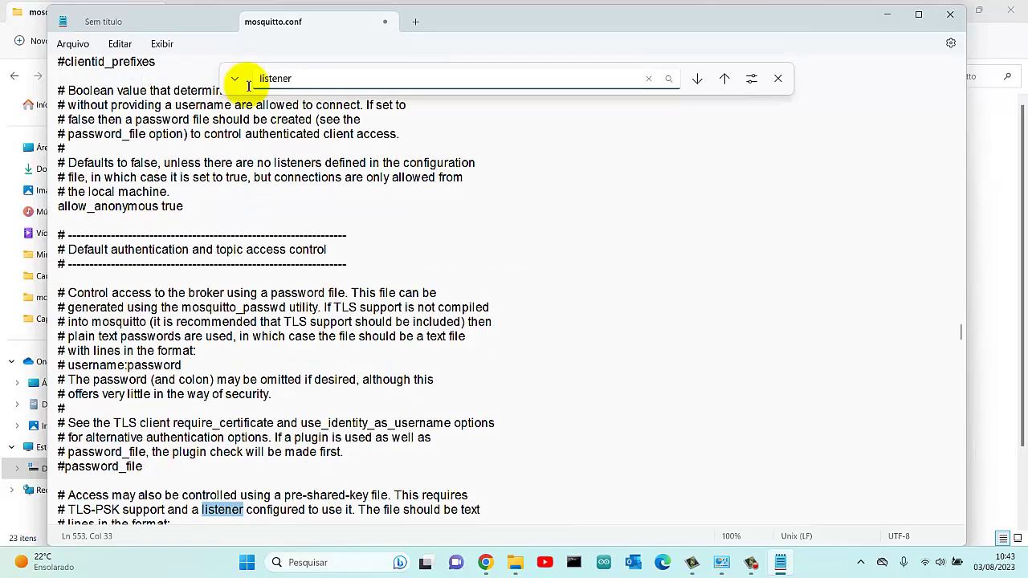
key("Return")
key("Return")
key("Return")
key("Return")
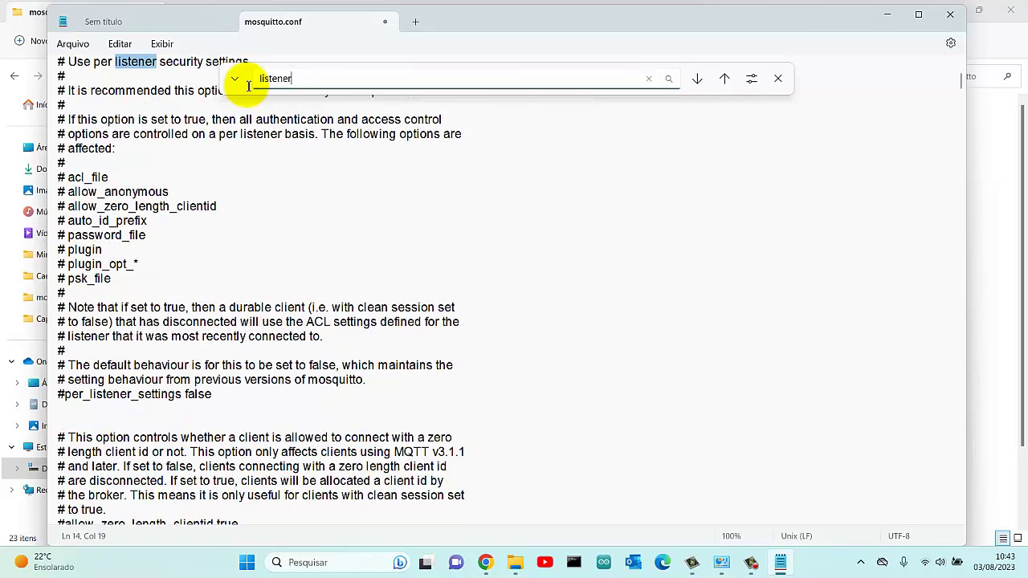
key("Return")
key("Return")
key("Return")
key("Return")
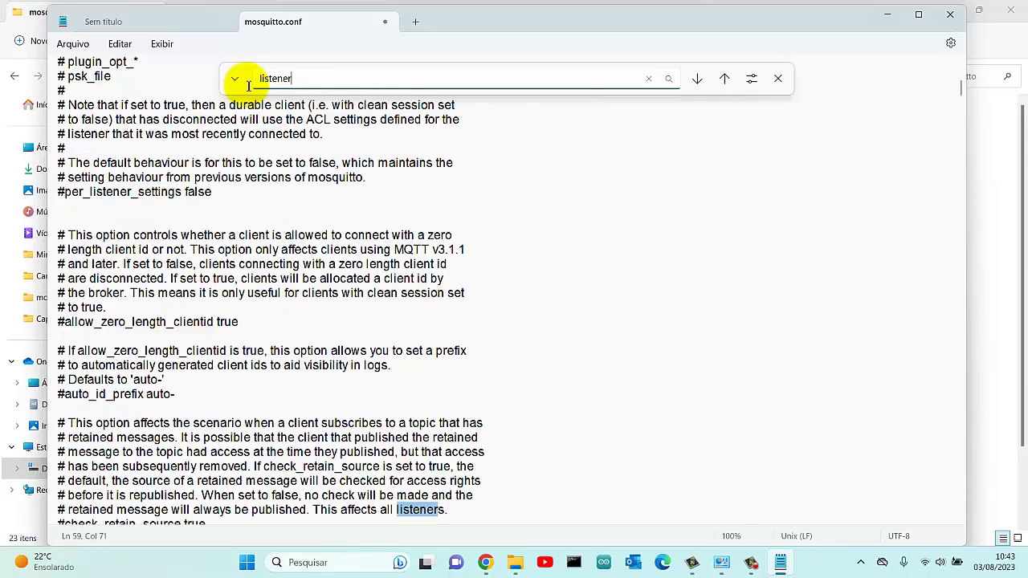
key("Return")
key("Return")
key("Return")
key("Return")
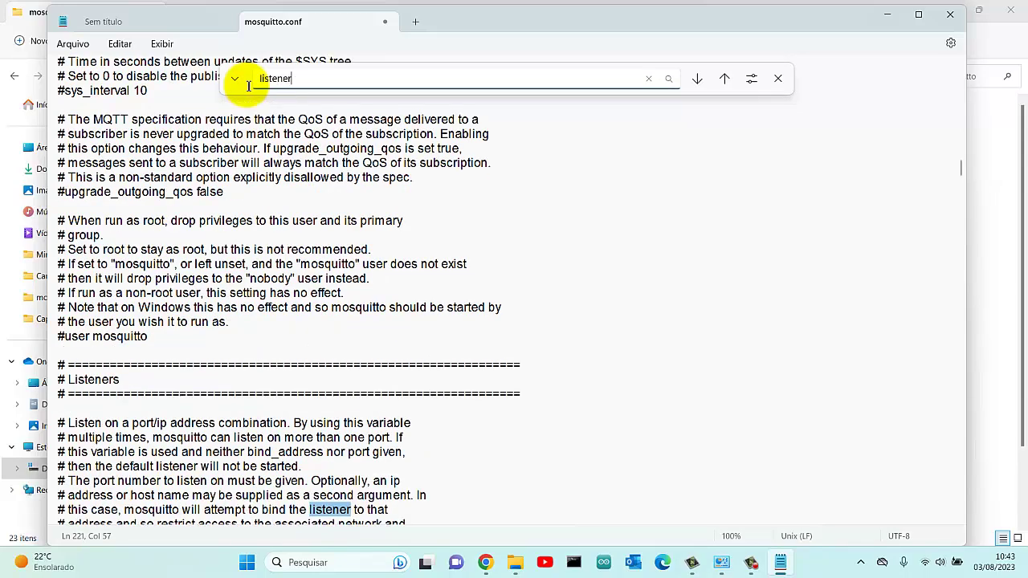
key("Return")
key("Return")
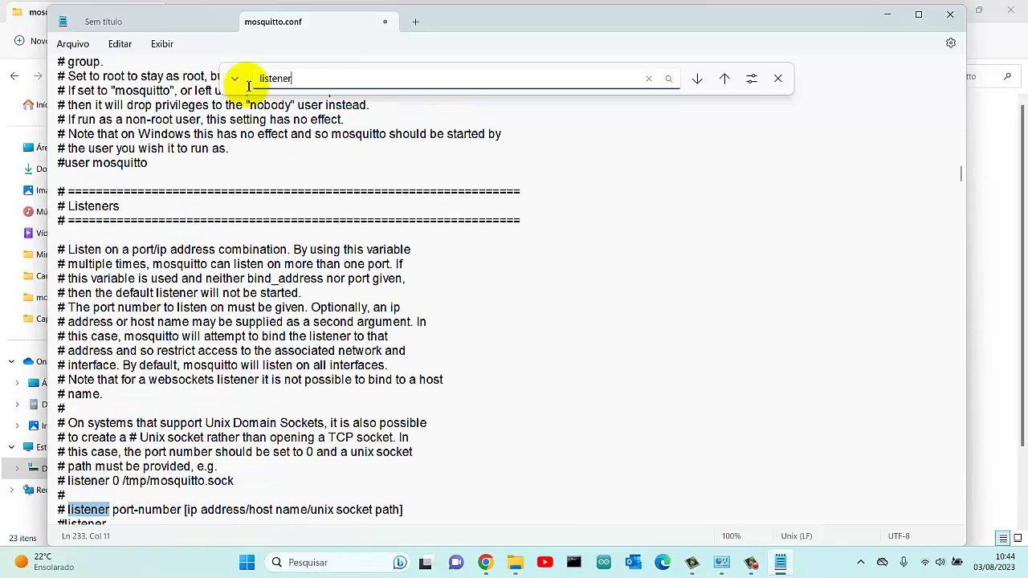
key("Return")
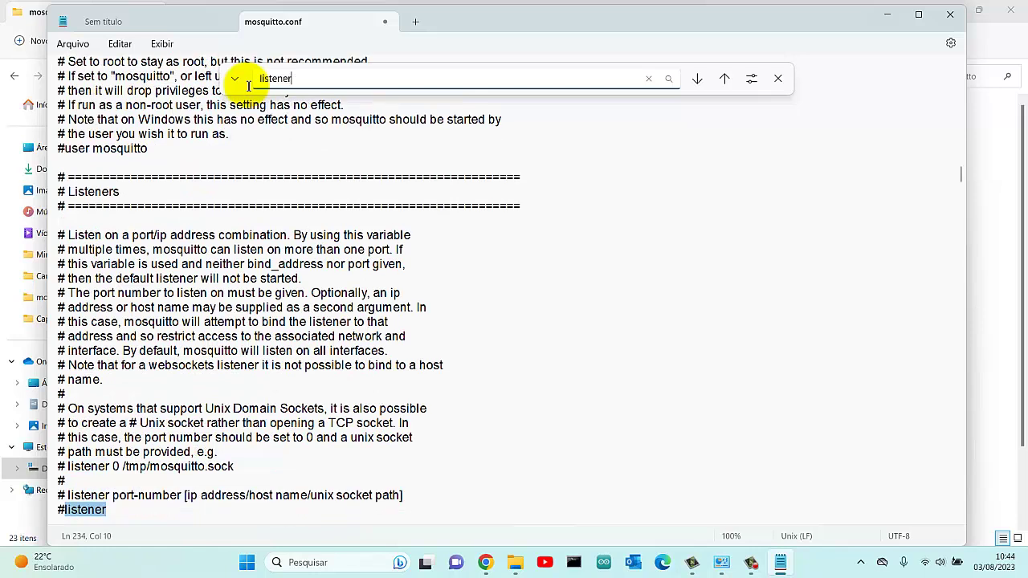
left_click(129, 506)
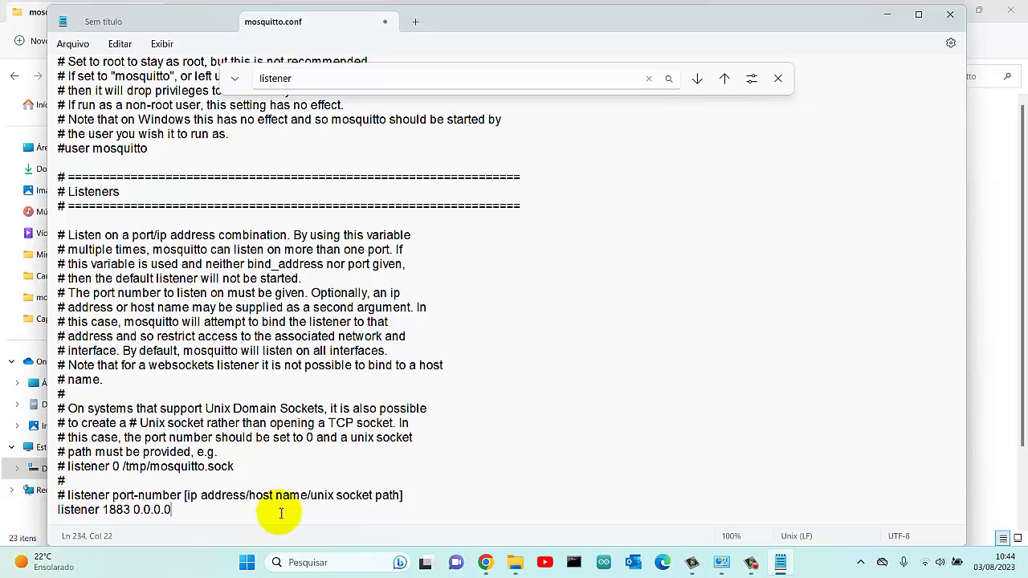
Step: Save the changes to mosquitto.conf and close Bloco de notas
left_click(735, 253)
left_click(72, 43)
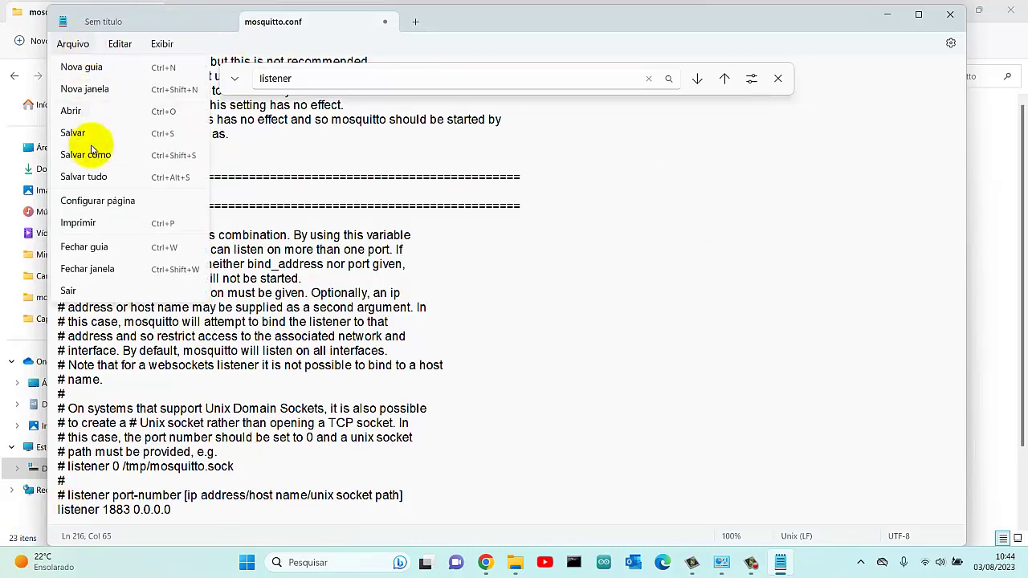
left_click(87, 135)
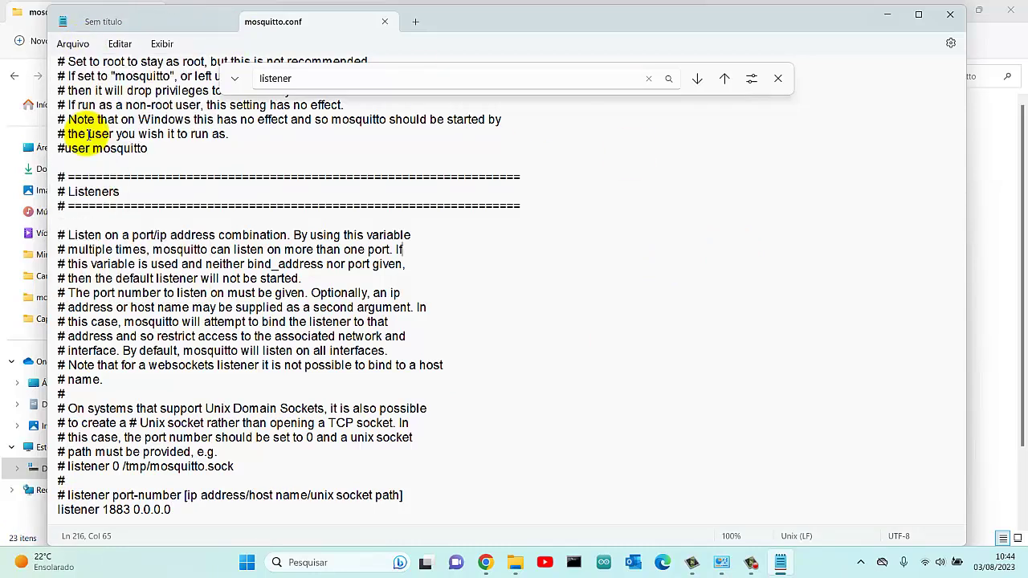
left_click(952, 15)
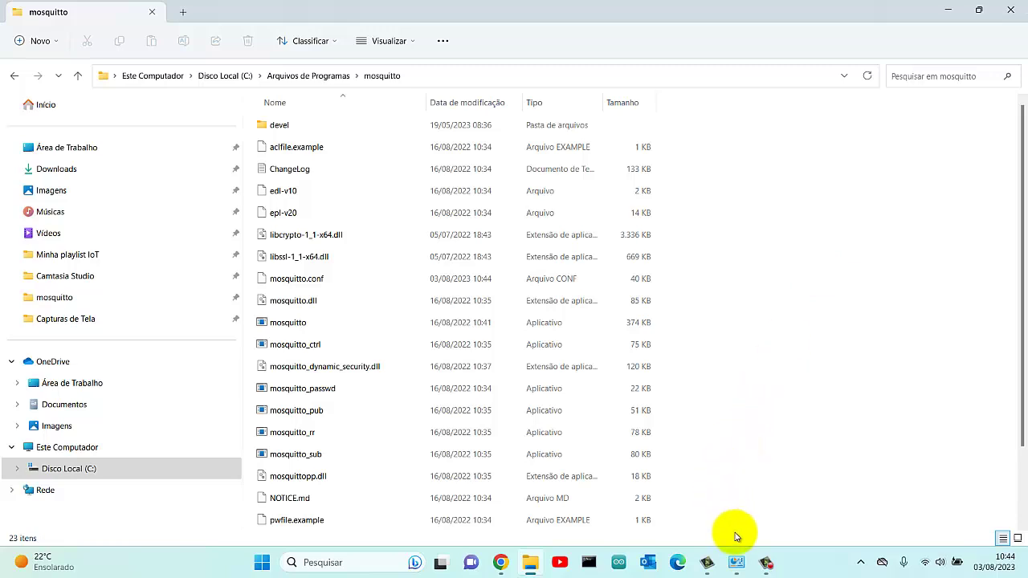
Step: Switch to Painel de Controle and open the advanced settings of Windows Defender Firewall under Sistema e Segurança
left_click(736, 562)
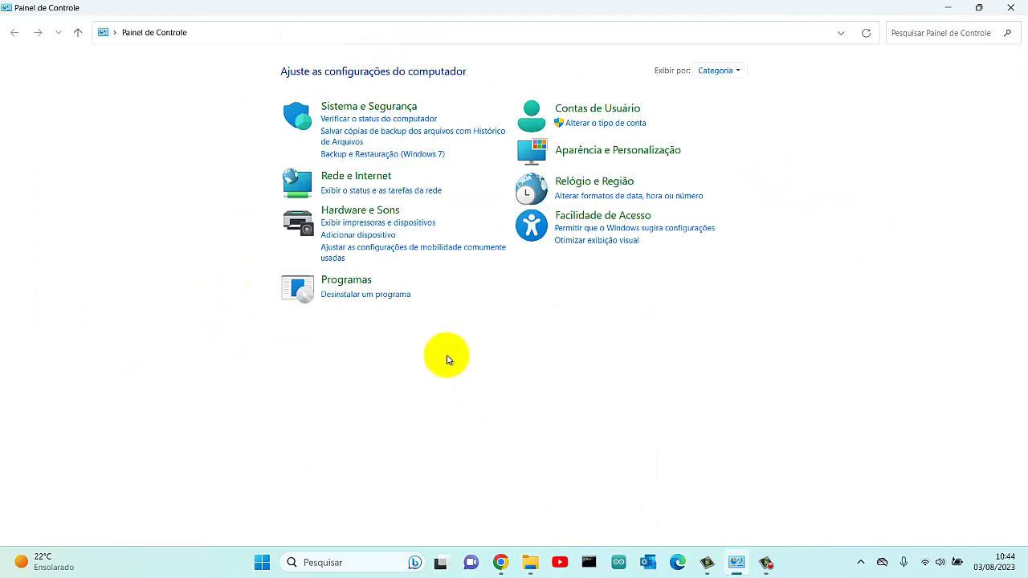
left_click(394, 110)
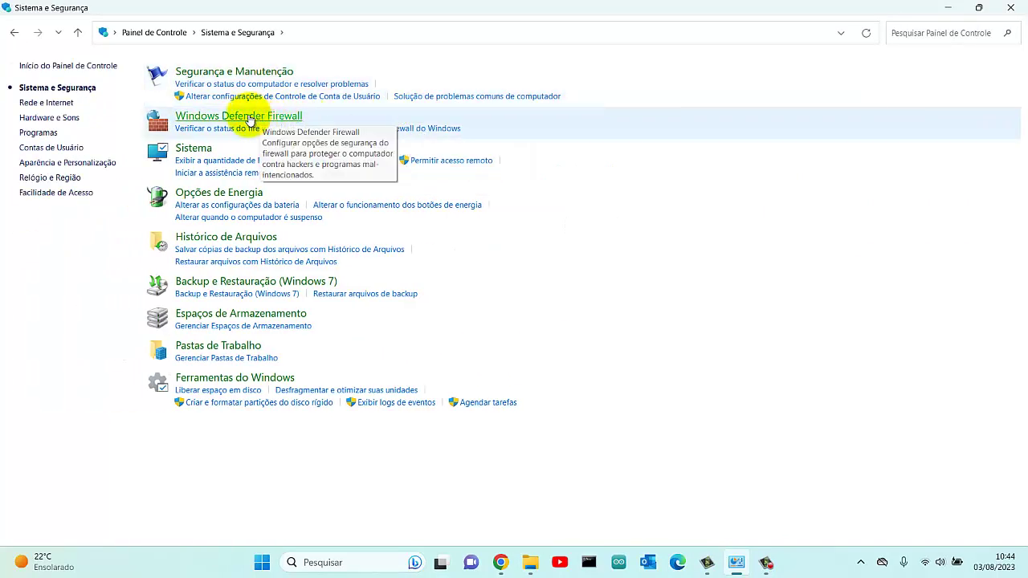
left_click(253, 116)
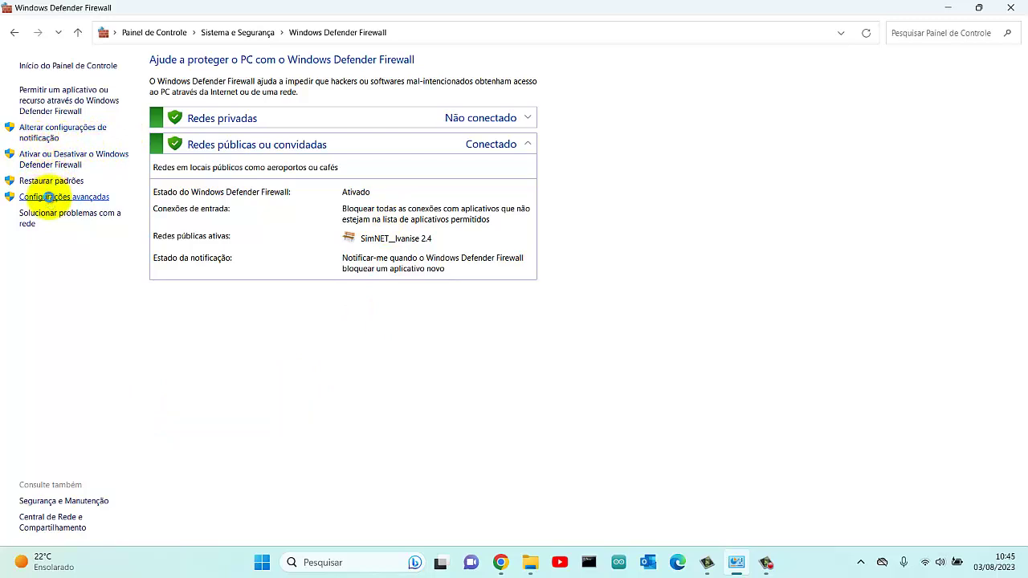
left_click(50, 199)
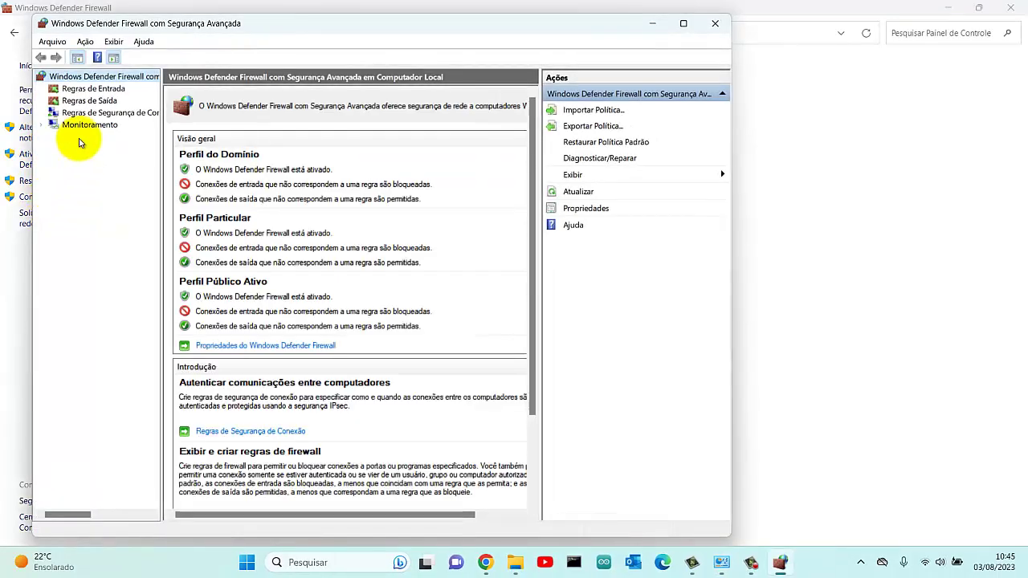
Step: Start a new inbound rule (Regras de Entrada) of type Porta for TCP with the specific local port 1883
left_click(103, 91)
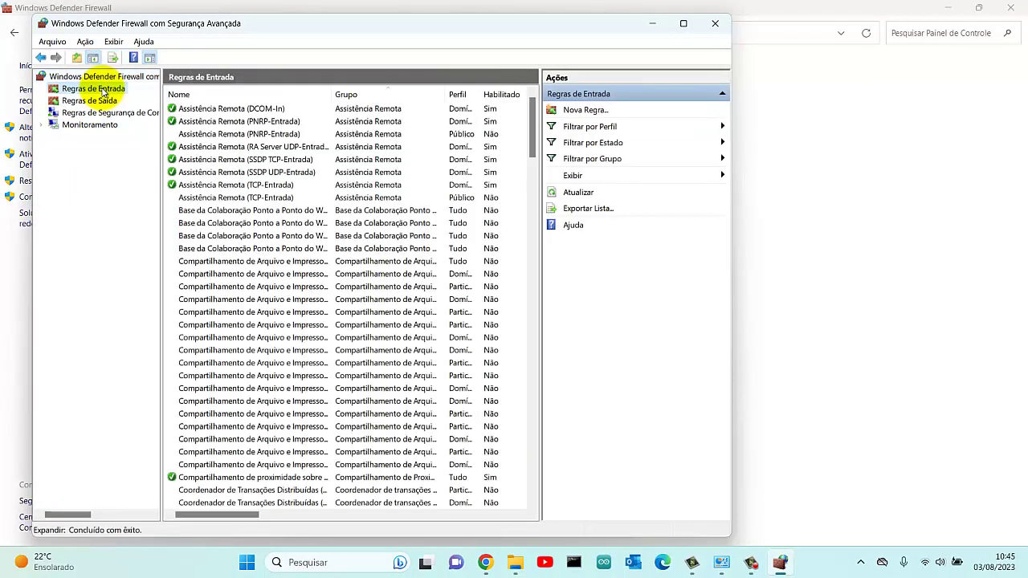
left_click(599, 111)
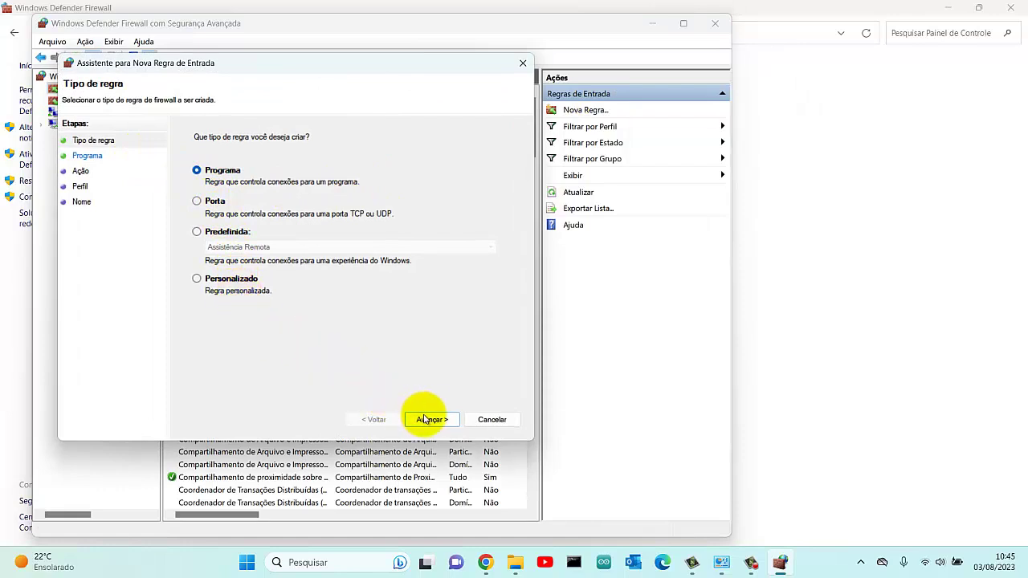
left_click(197, 200)
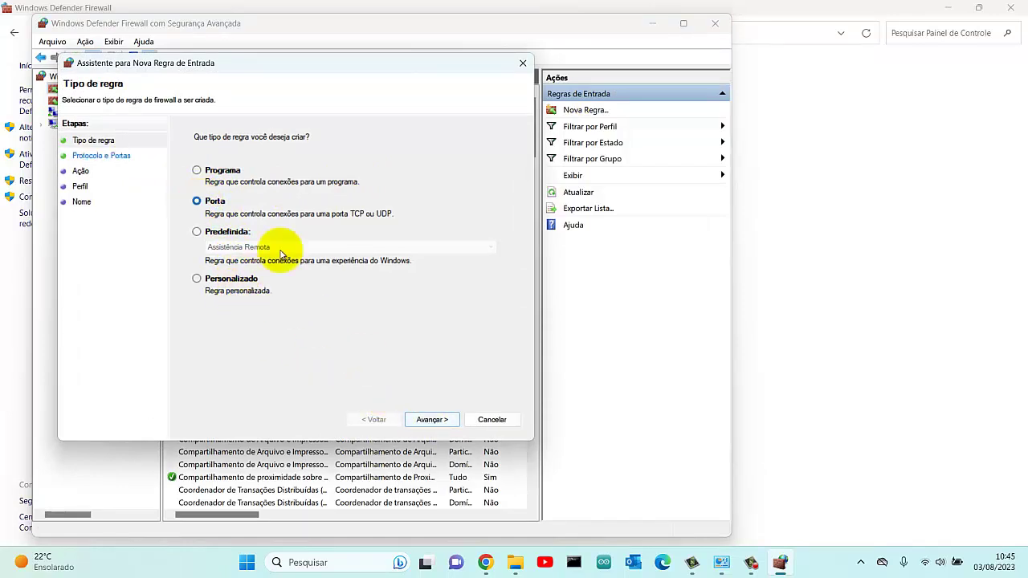
left_click(430, 420)
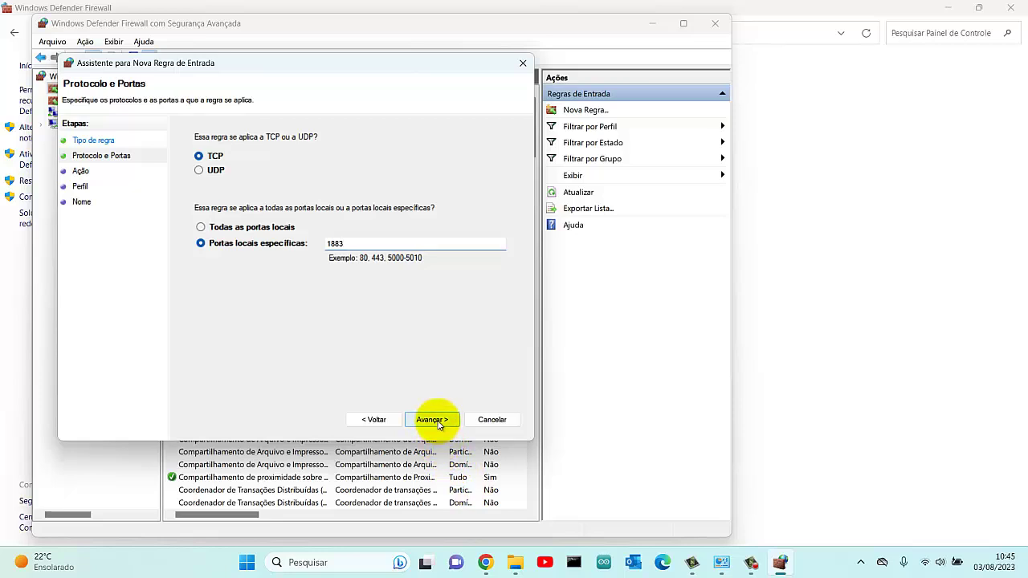
left_click(432, 420)
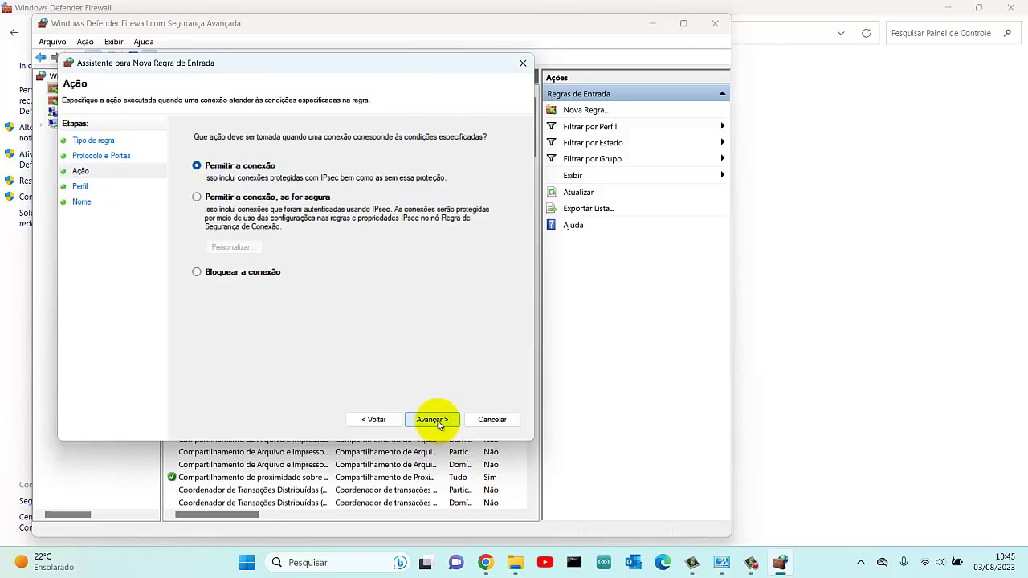
Step: Allow the connection for the Domínio, Particular and Público profiles, and finish the inbound rule with the name IoT
left_click(433, 420)
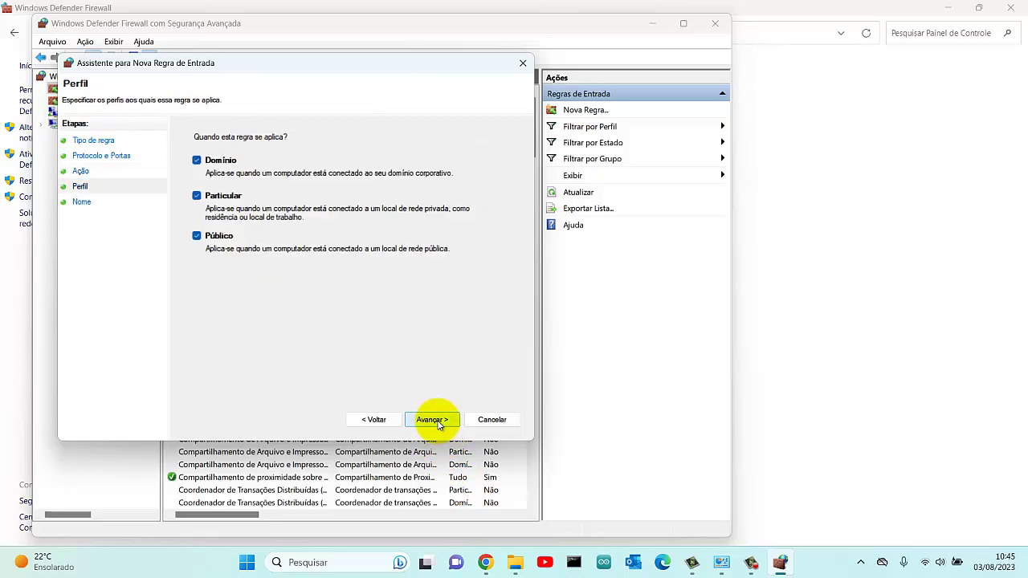
left_click(433, 421)
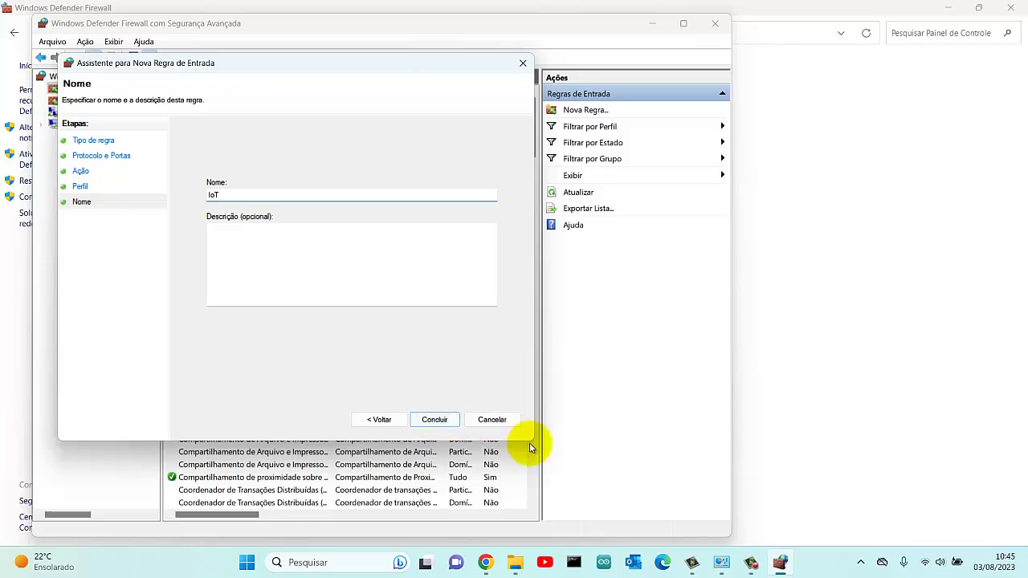
left_click(435, 420)
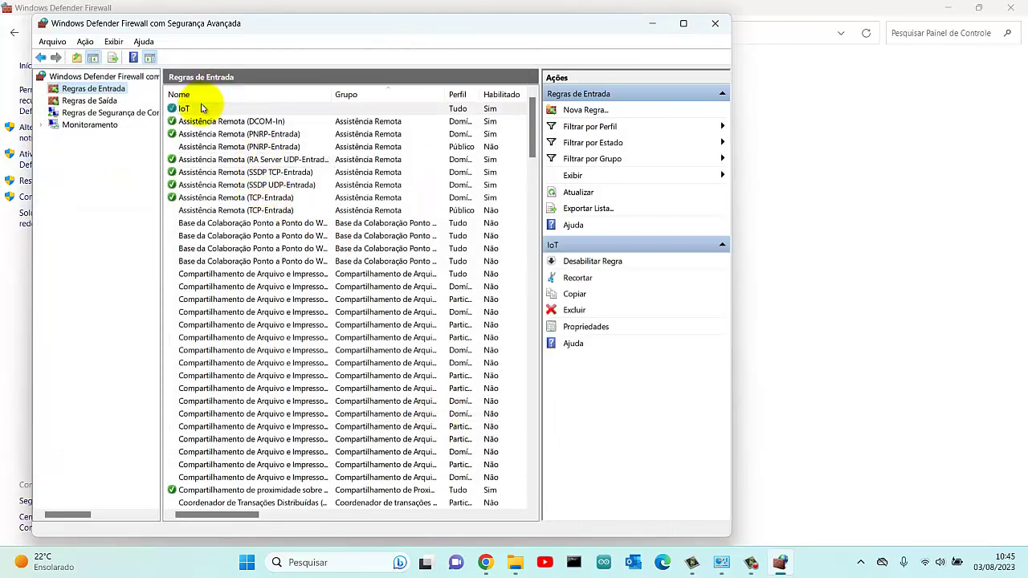
Step: Start a new outbound rule (Regras de Saída) of type Porta for TCP with the specific remote port 1883
left_click(98, 102)
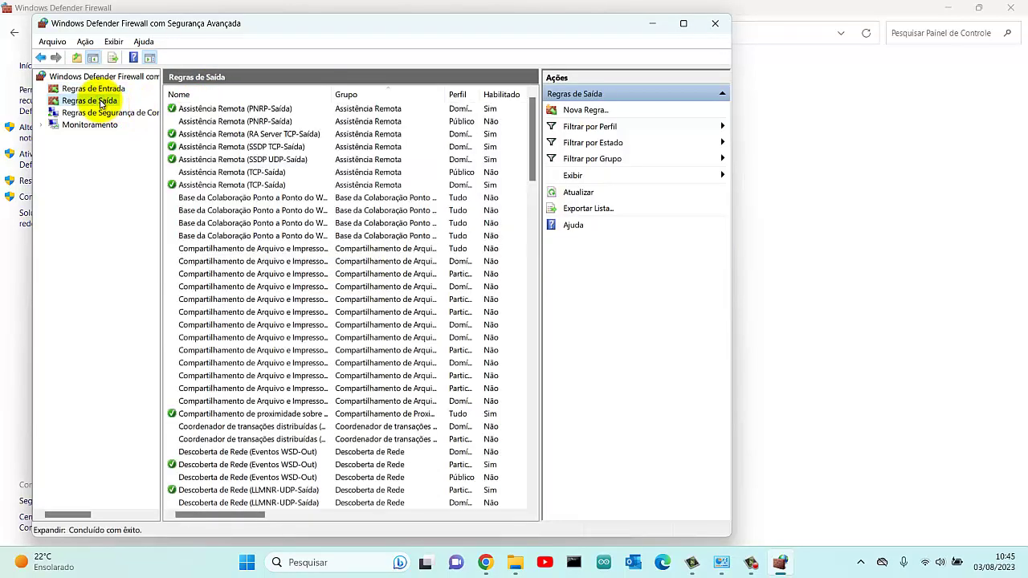
left_click(574, 113)
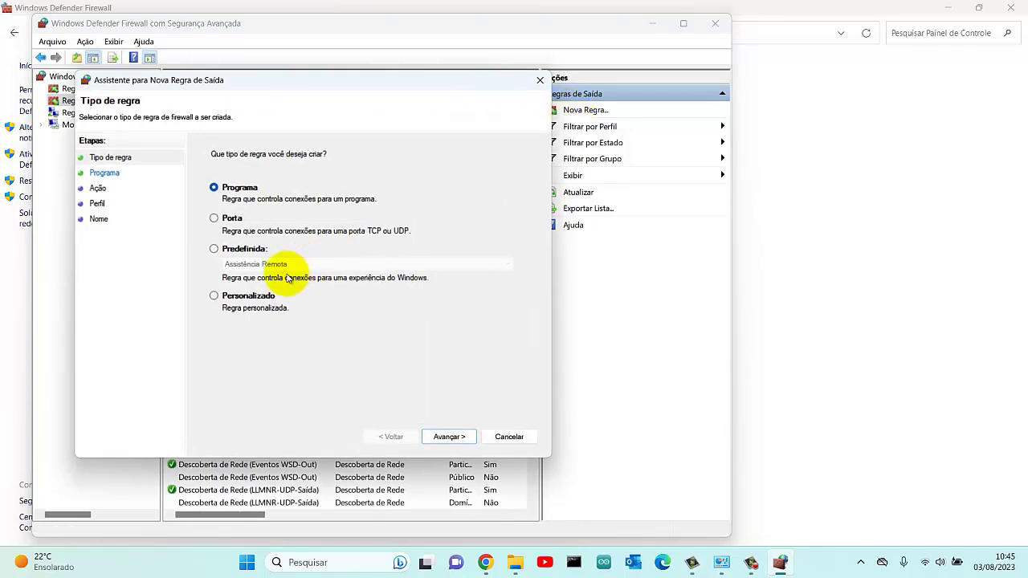
left_click(229, 231)
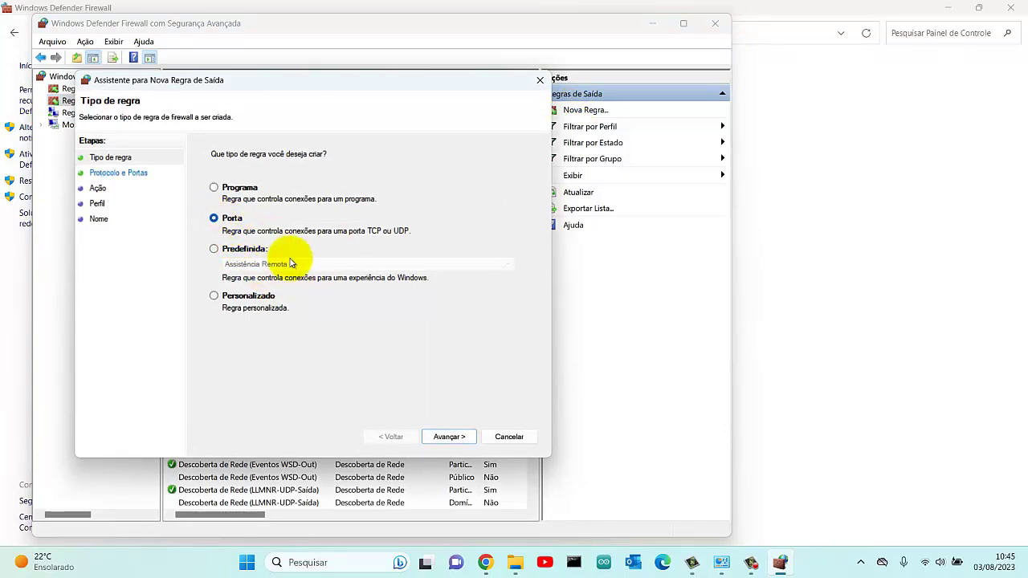
left_click(455, 438)
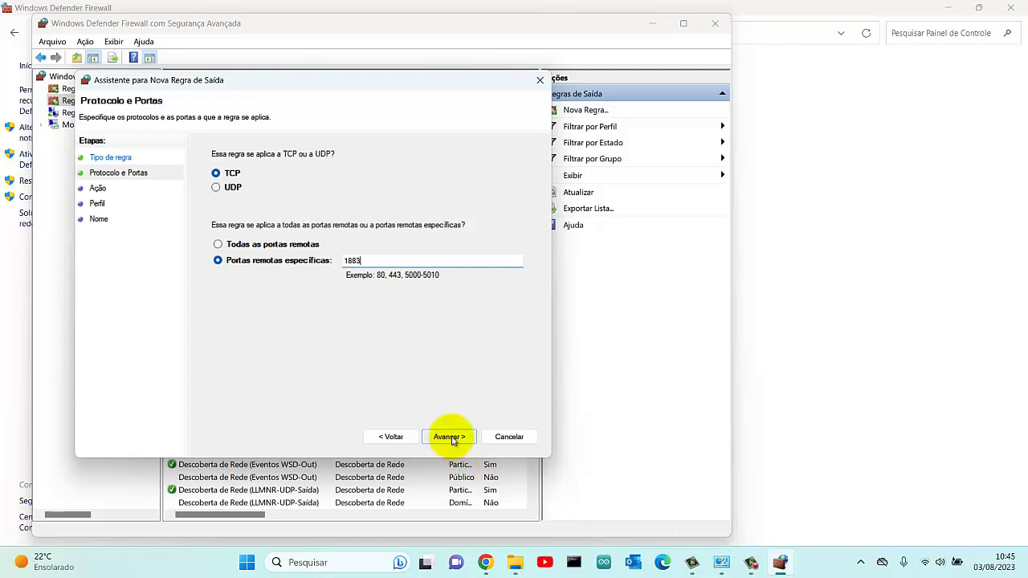
left_click(449, 437)
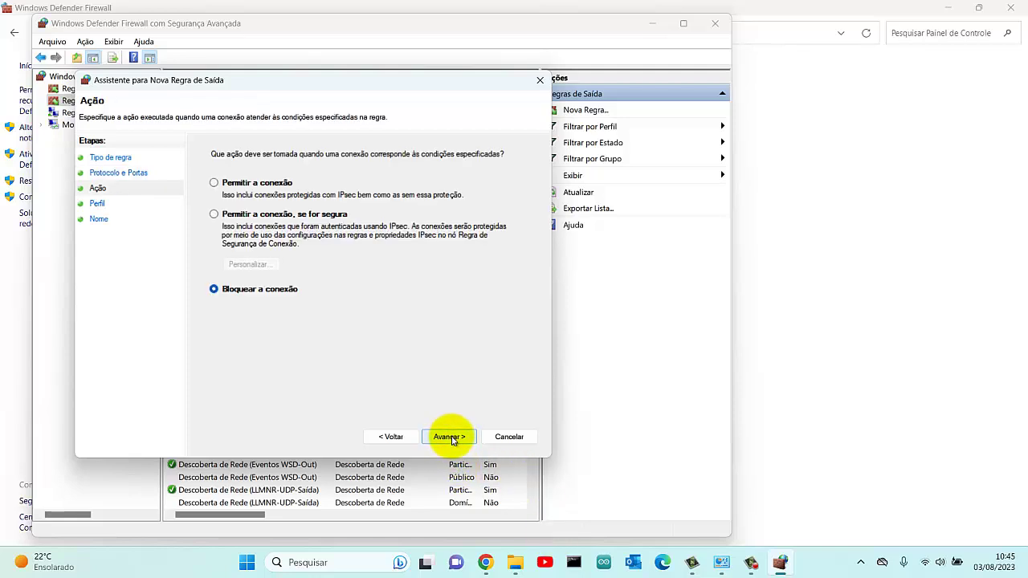
Step: Set the outbound rule to Permitir a conexão, keep all three profiles, and finish it with the name IoT
left_click(238, 183)
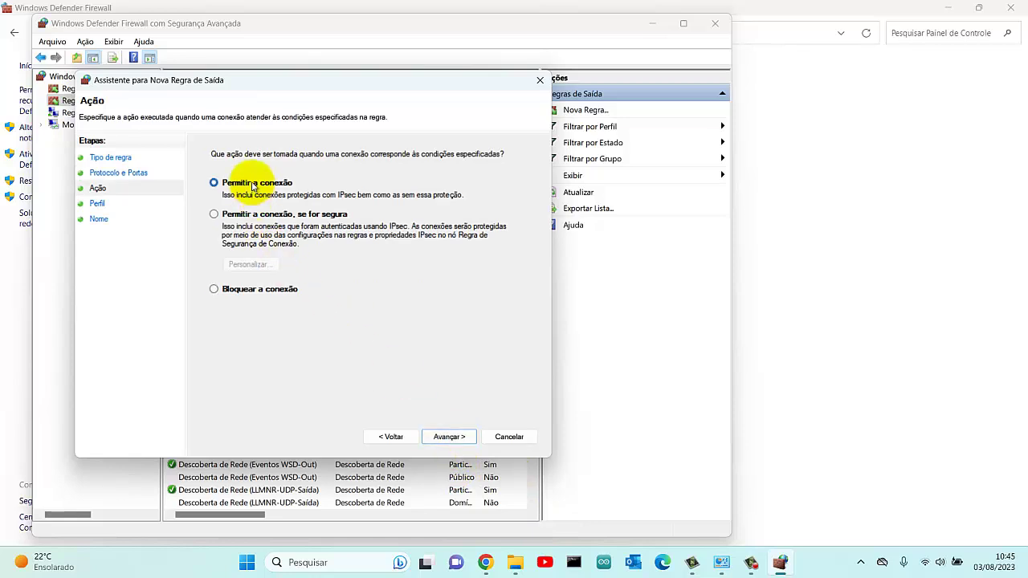
left_click(465, 439)
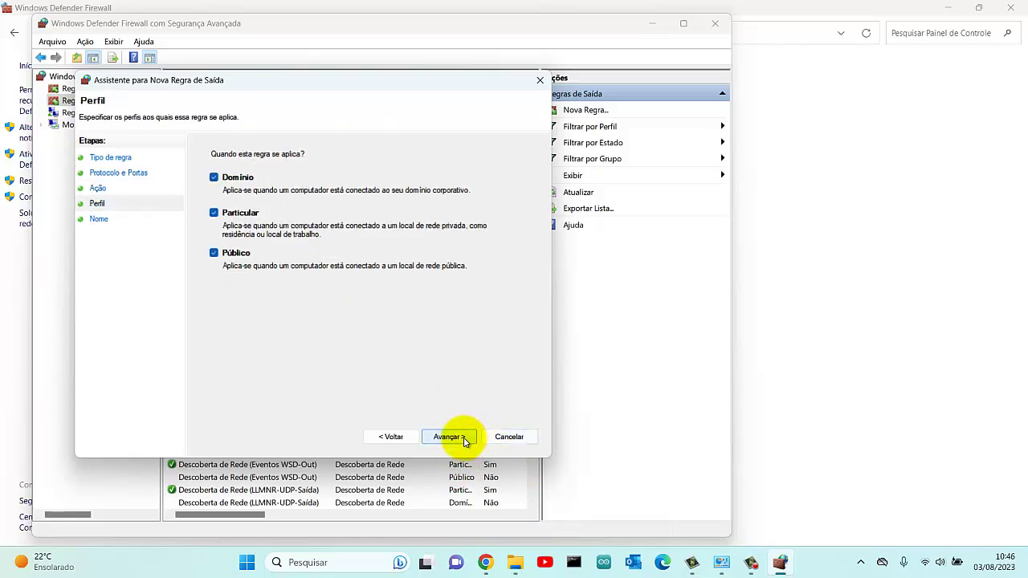
left_click(465, 438)
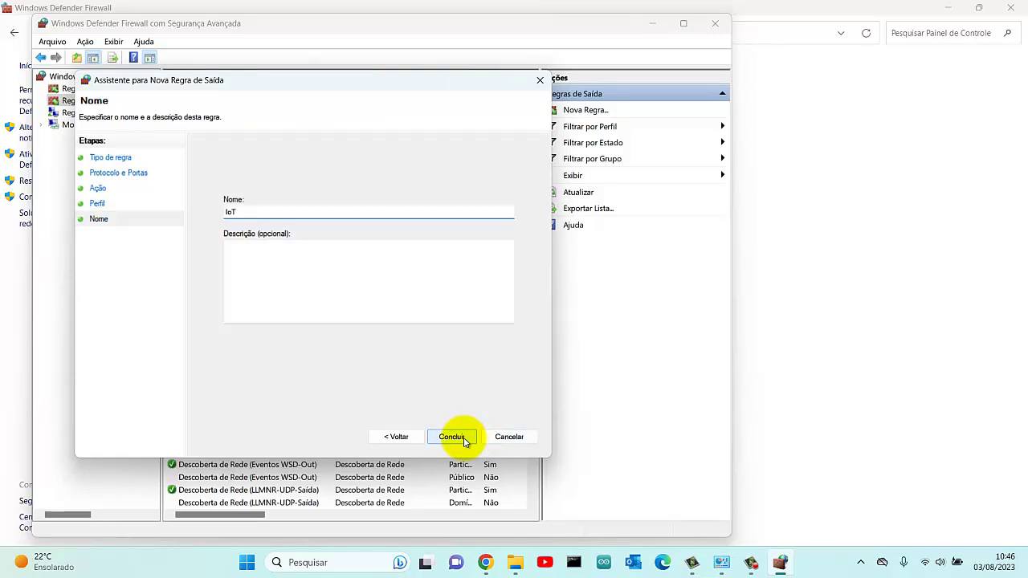
left_click(452, 436)
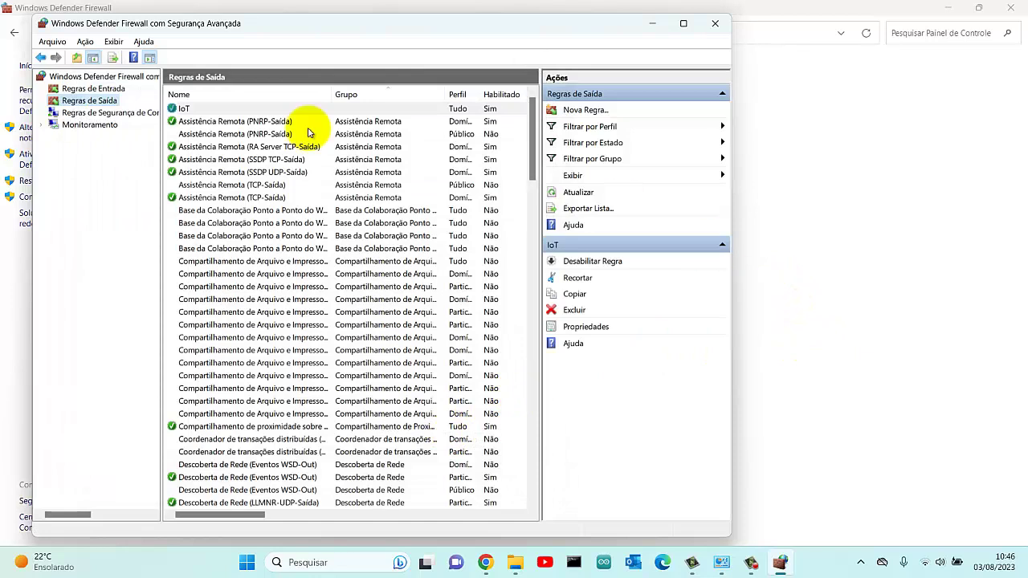
Step: Review the inbound rules list and close the advanced firewall window
left_click(94, 88)
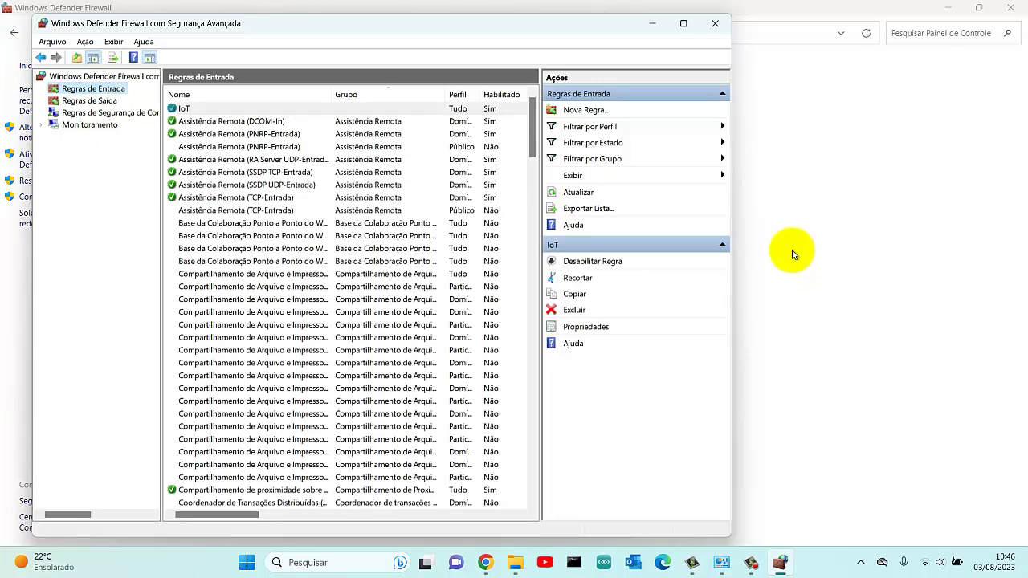
left_click(715, 24)
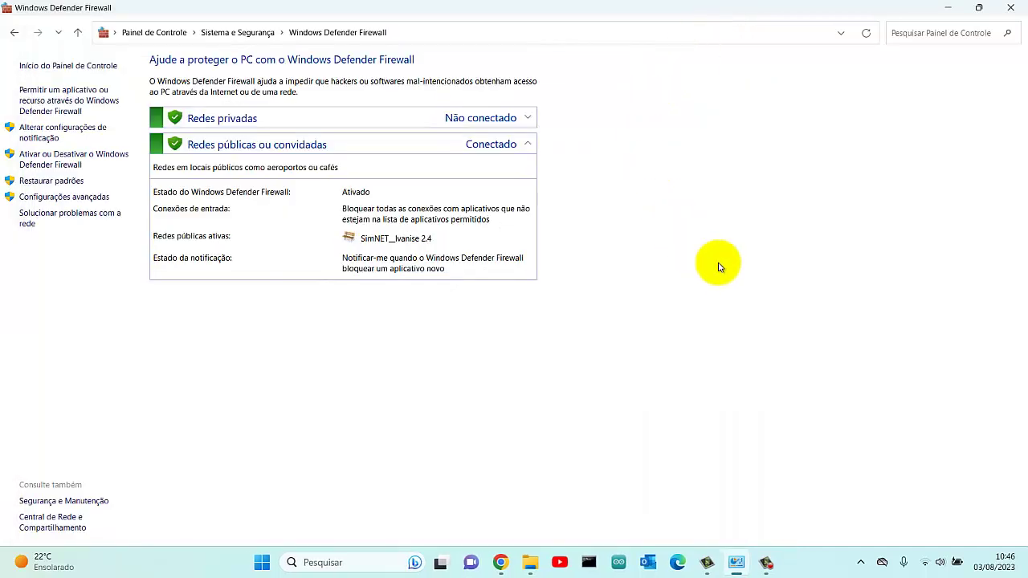
left_click(767, 563)
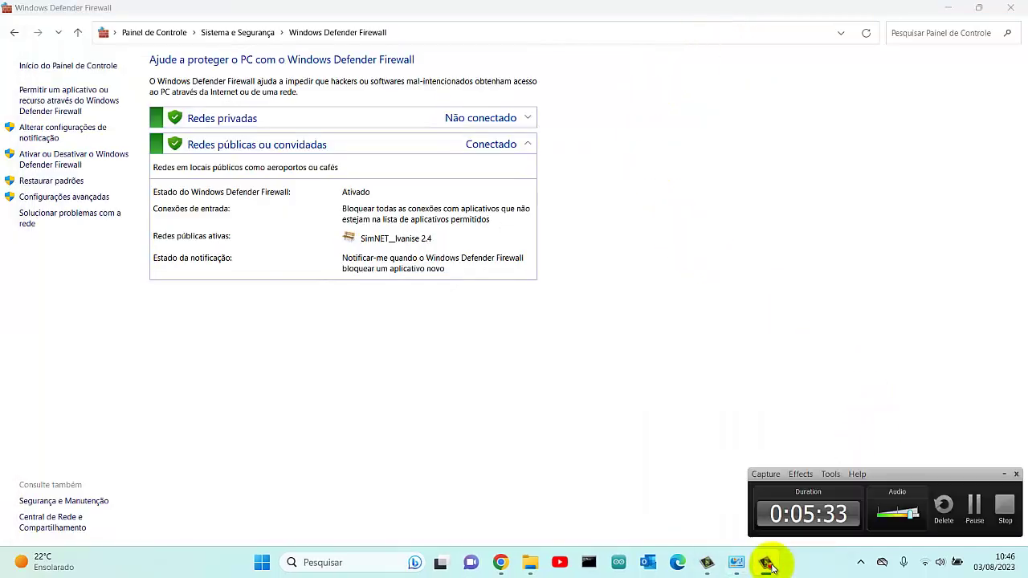